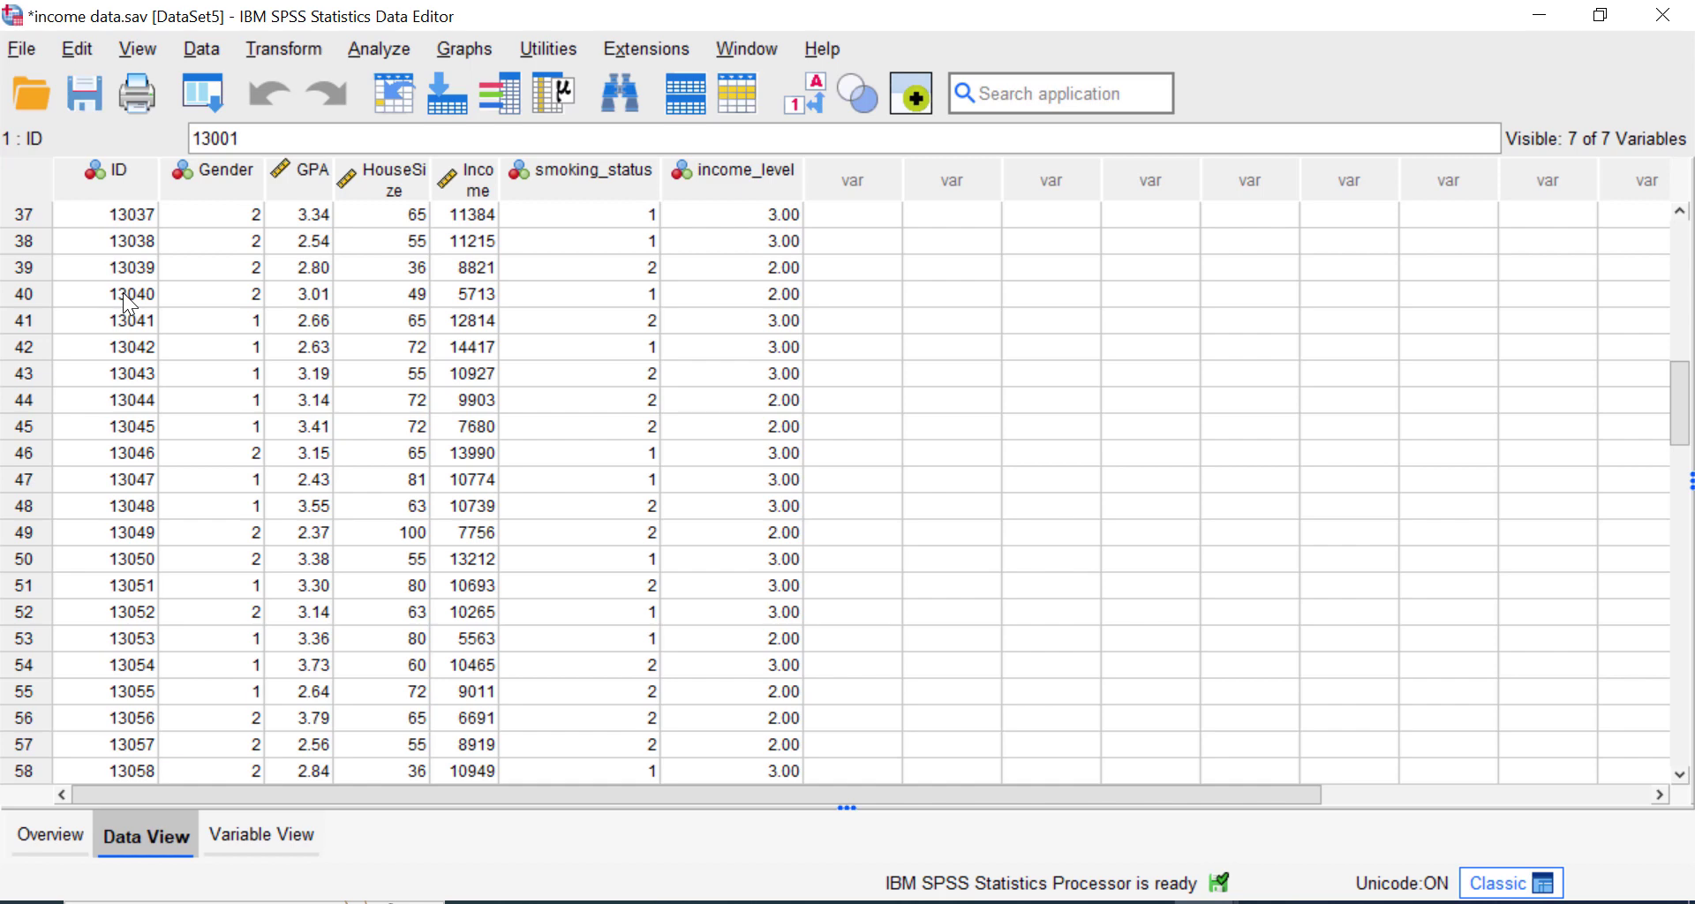
Look through the dataset's cases and widen the Income column so its full name fits on one line.
{"action": "scroll", "coordinate": [124, 293], "scroll_direction": "down", "scroll_amount": 14}
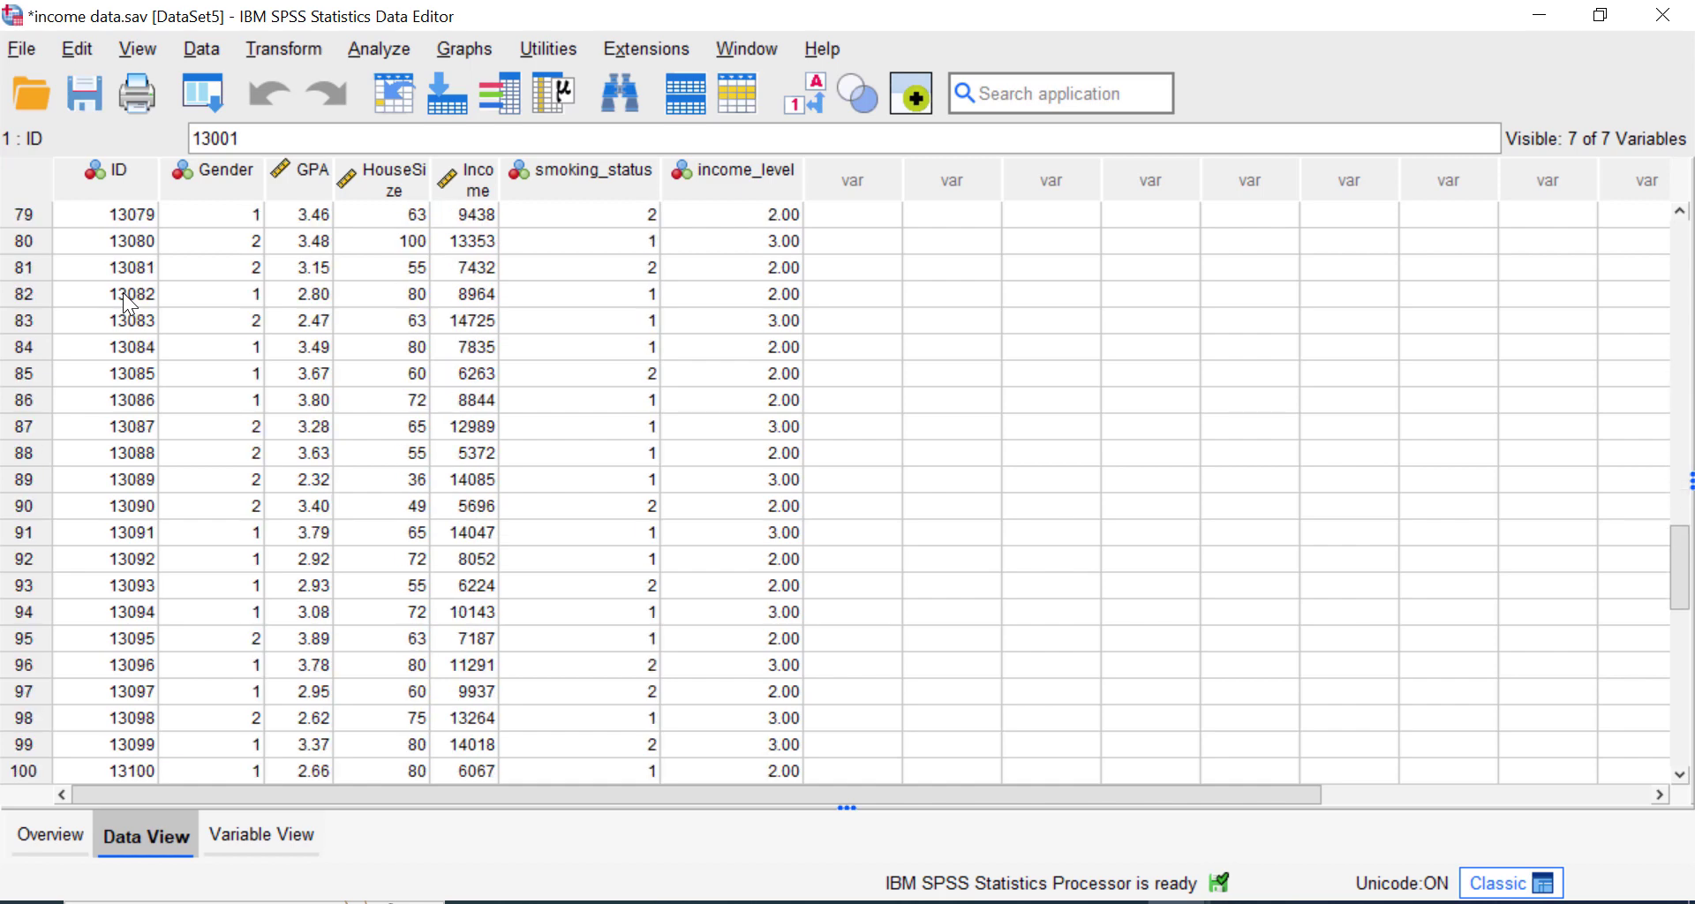
{"action": "scroll", "coordinate": [123, 293], "scroll_direction": "up", "scroll_amount": 1}
{"action": "scroll", "coordinate": [124, 293], "scroll_direction": "up", "scroll_amount": 20}
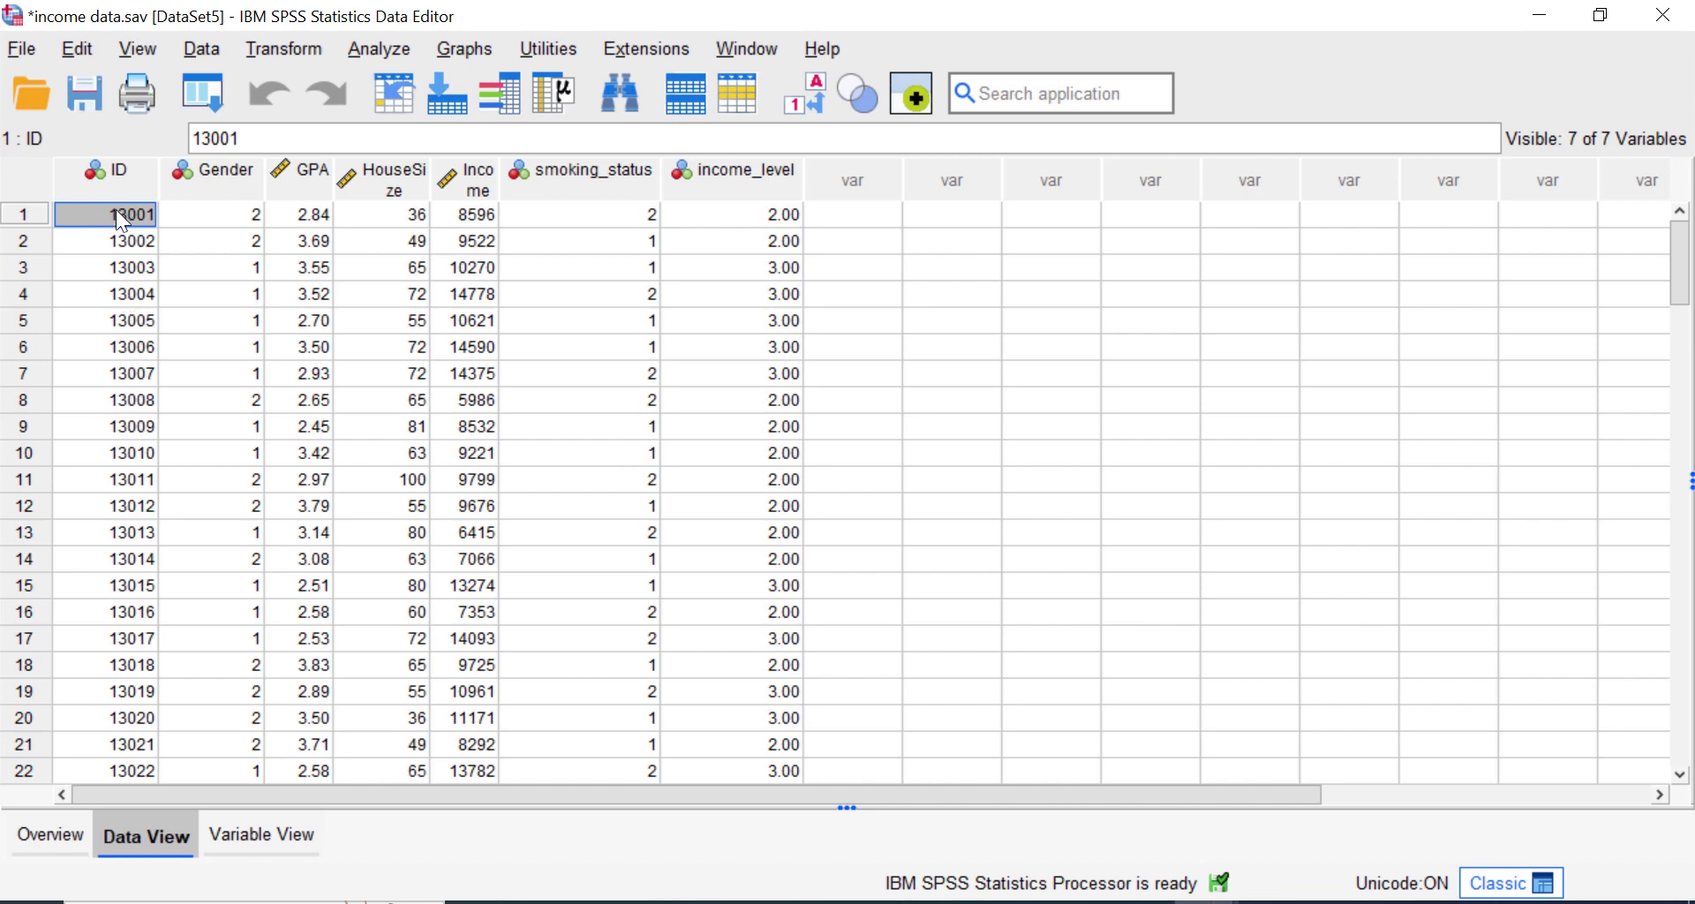
{"action": "scroll", "coordinate": [123, 293], "scroll_direction": "down", "scroll_amount": 19}
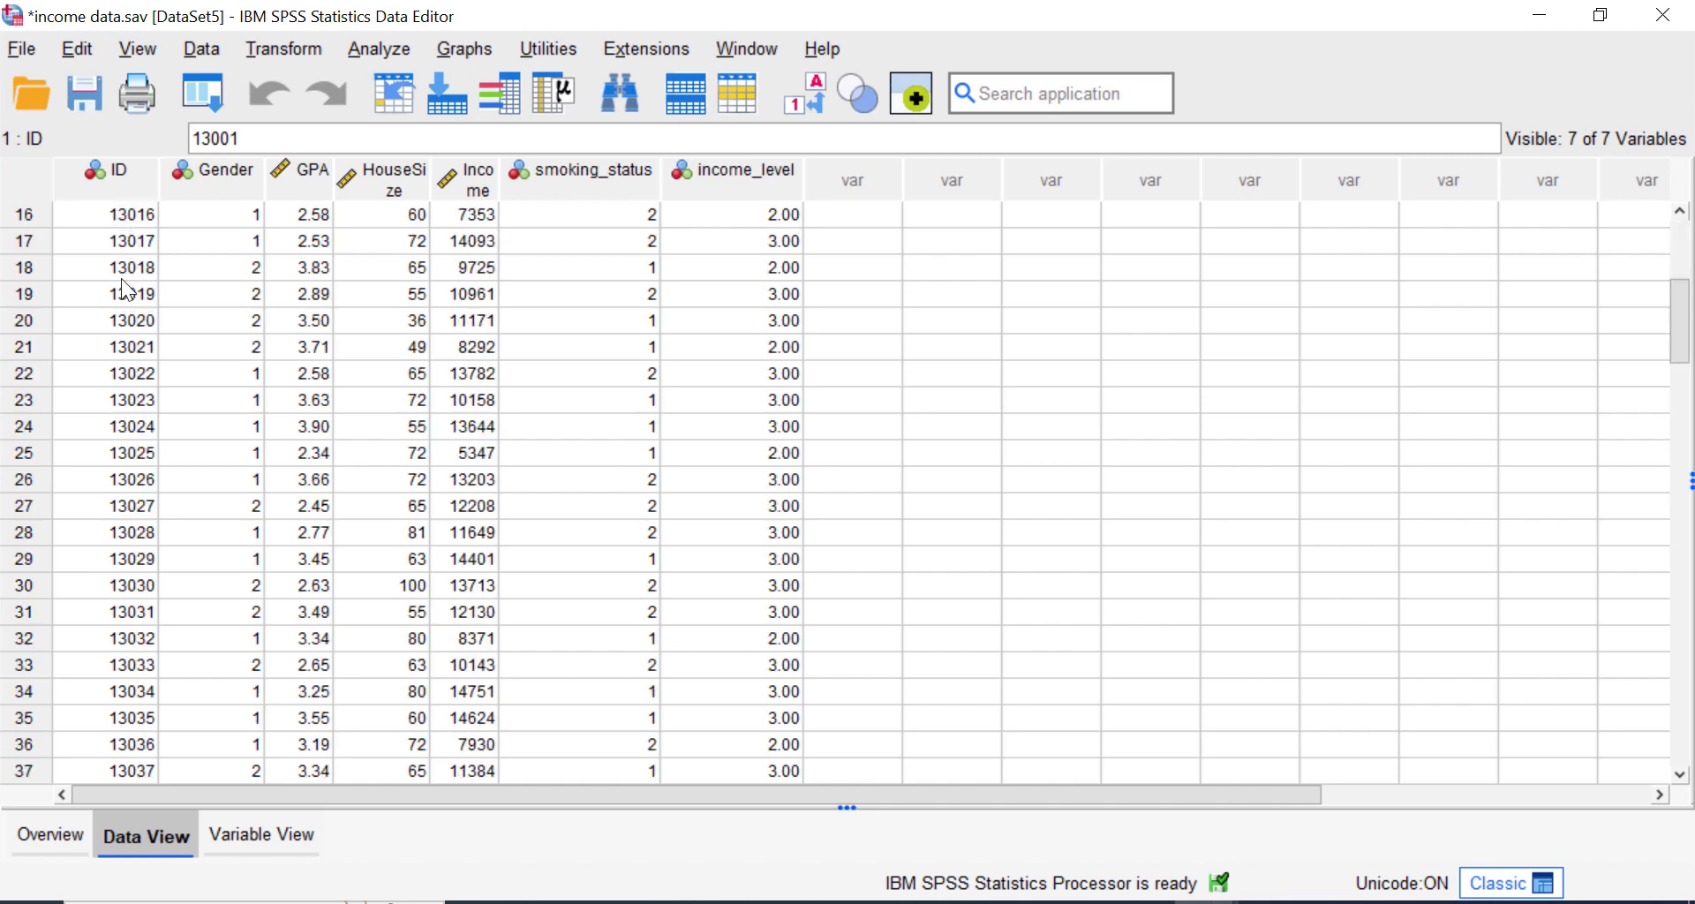
{"action": "scroll", "coordinate": [123, 293], "scroll_direction": "down", "scroll_amount": 7}
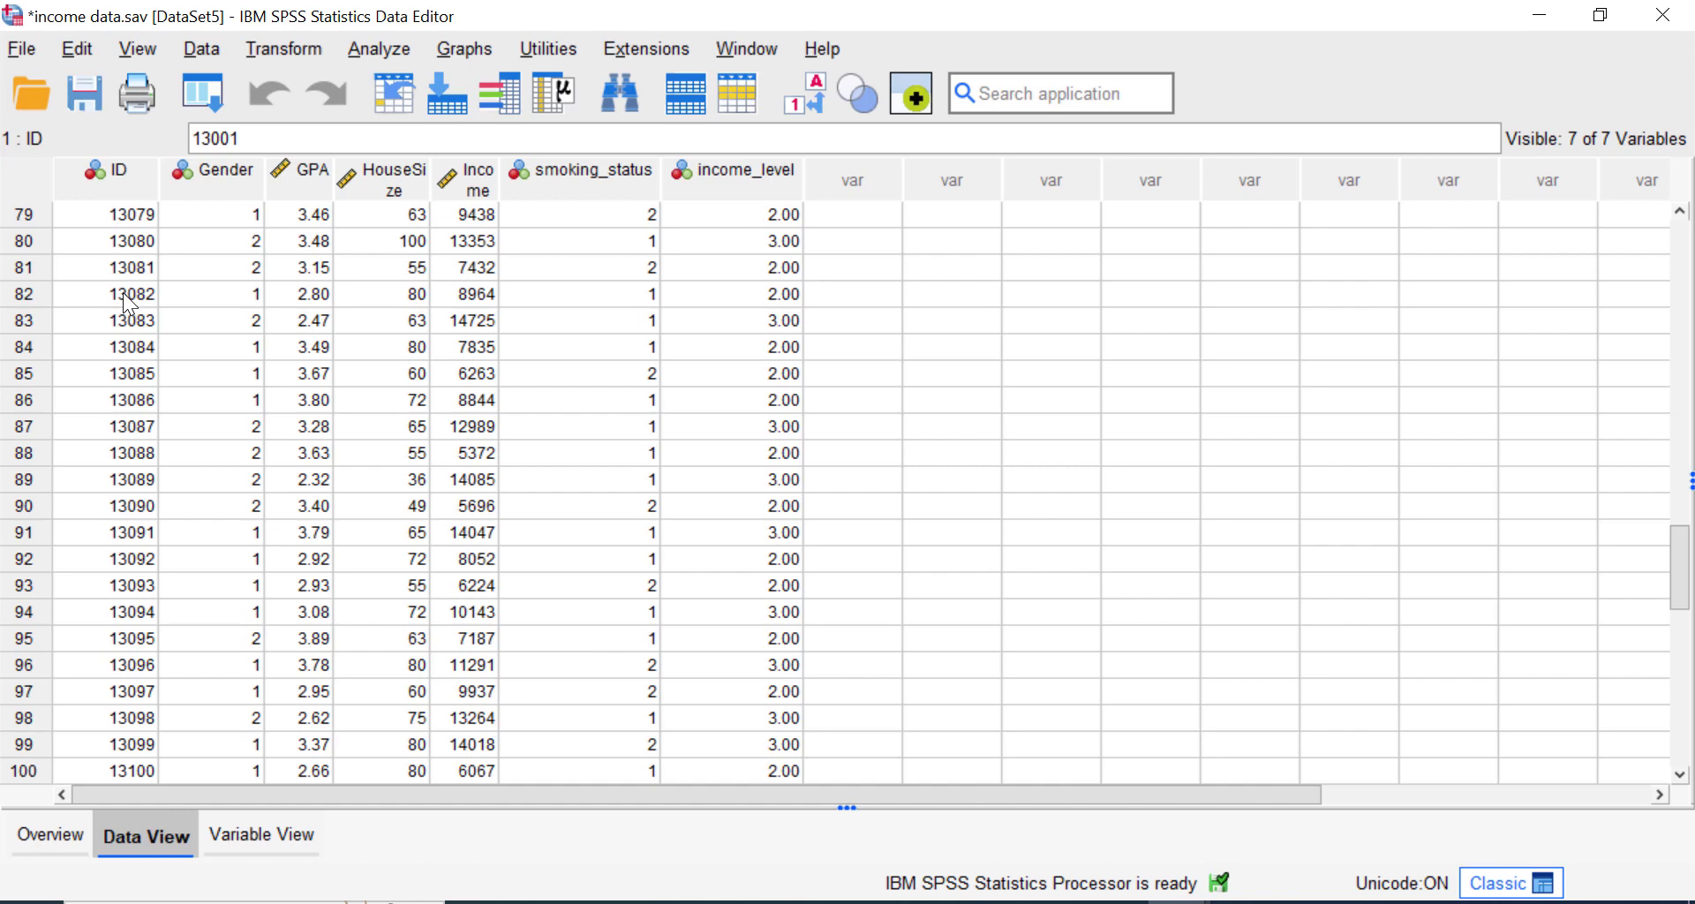
{"action": "scroll", "coordinate": [123, 294], "scroll_direction": "up", "scroll_amount": 14}
{"action": "scroll", "coordinate": [124, 293], "scroll_direction": "up", "scroll_amount": 12}
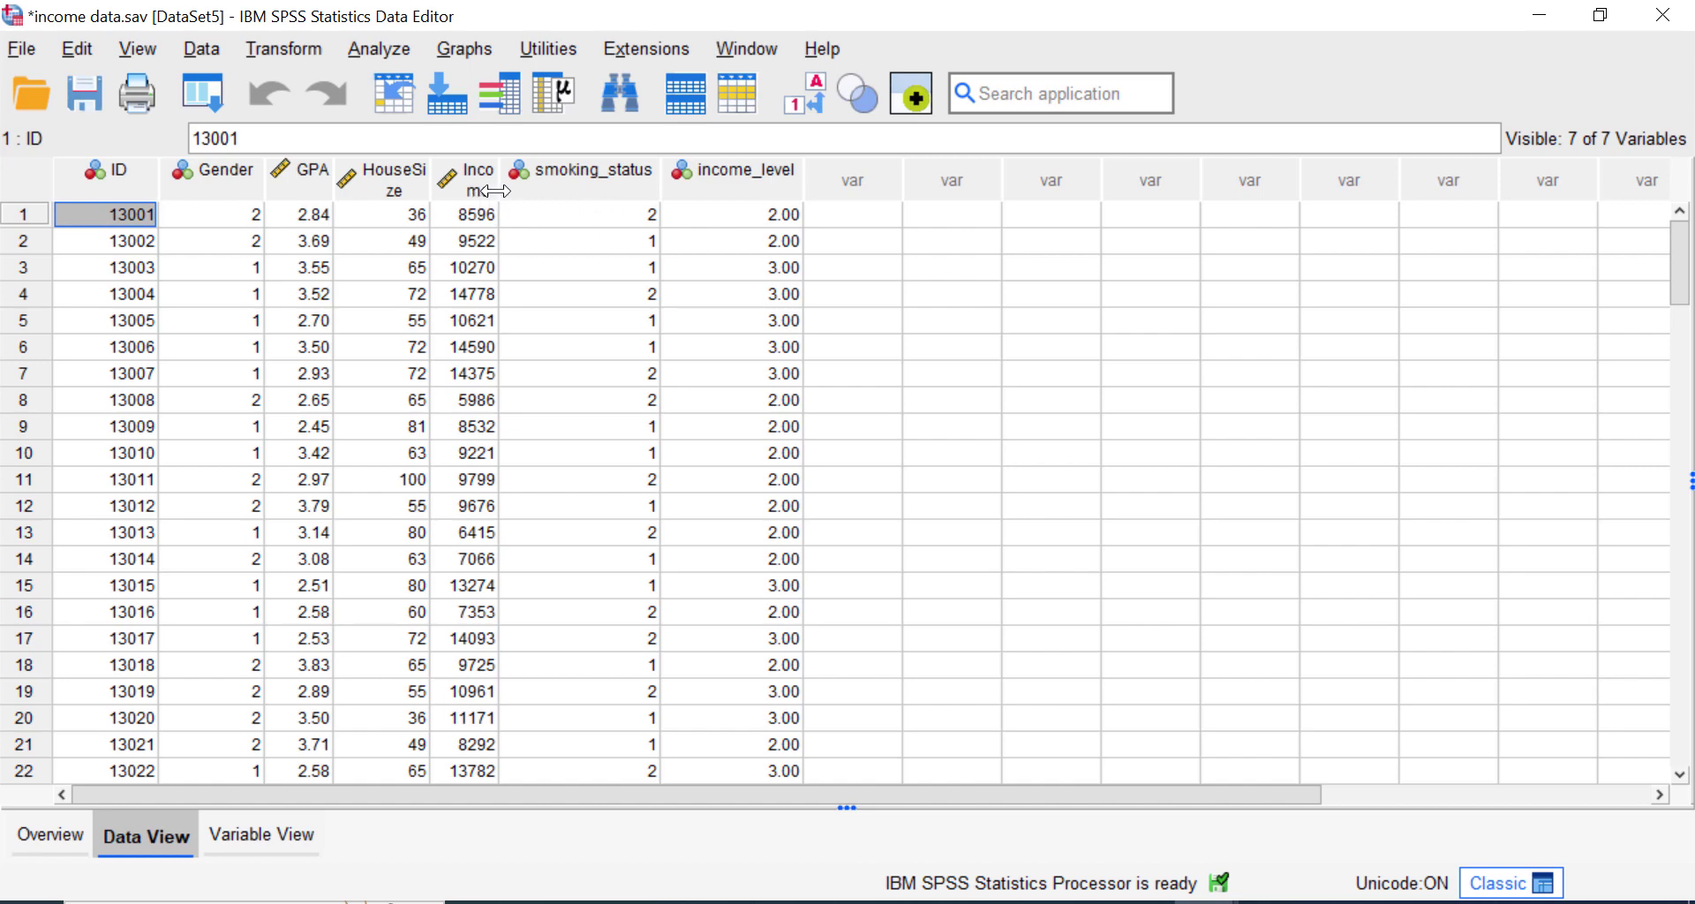
{"action": "left_click_drag", "start_coordinate": [499, 191], "coordinate": [544, 192]}
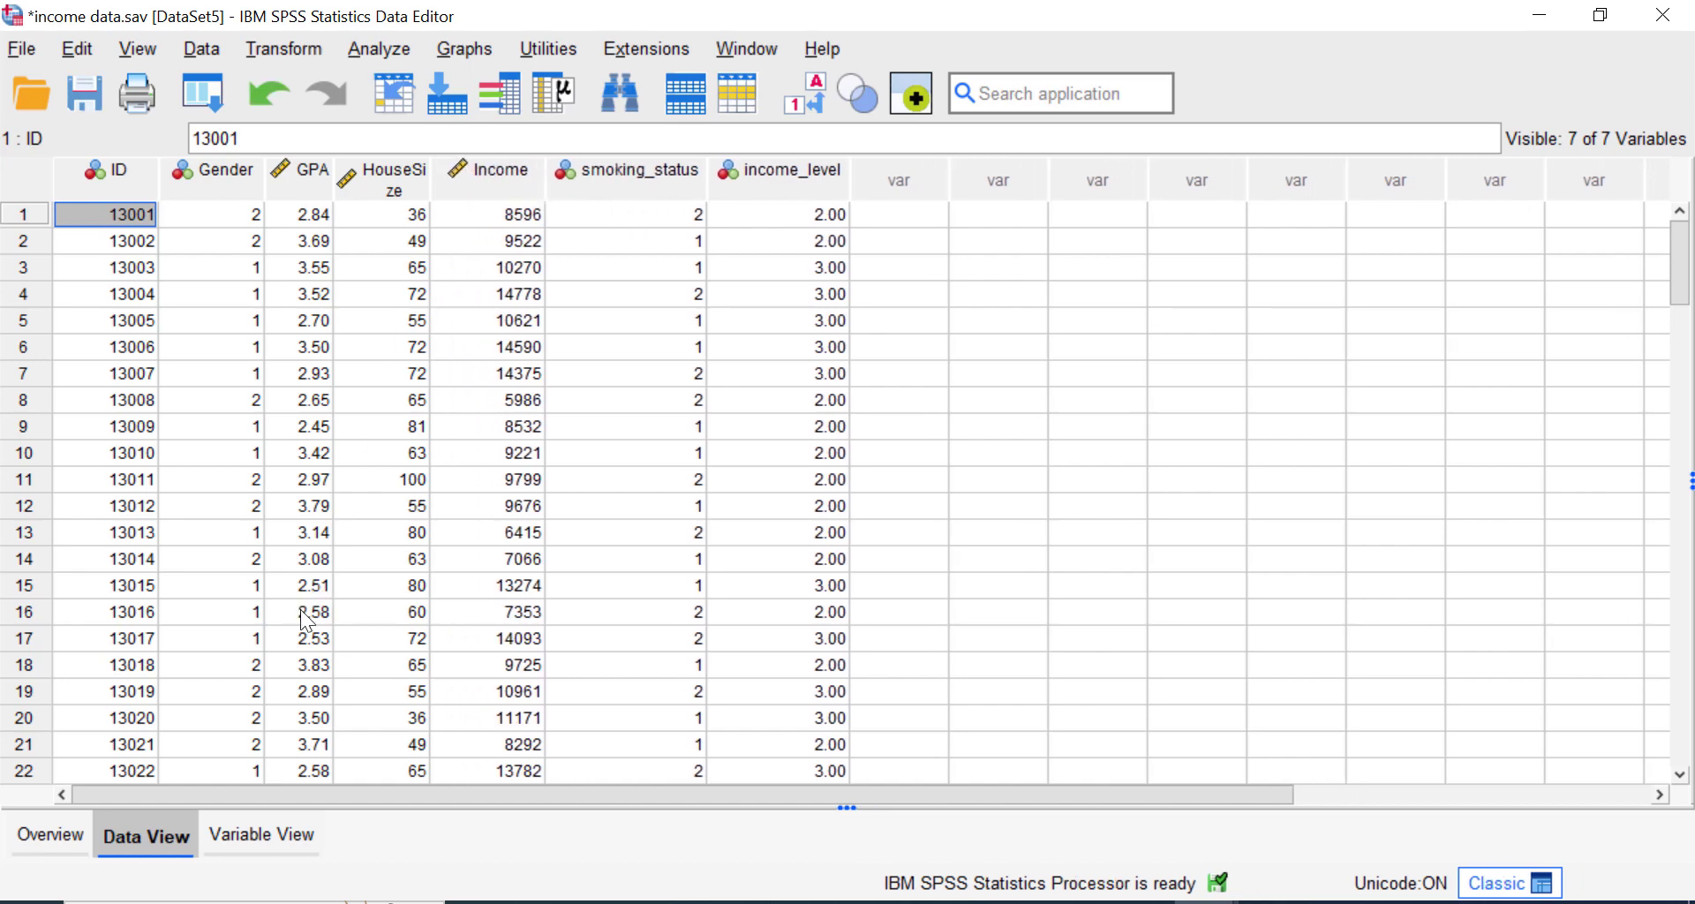
Examine the value labels defined for the Gender and smoking_status variables, leaving them as they are.
{"action": "left_click", "coordinate": [256, 835]}
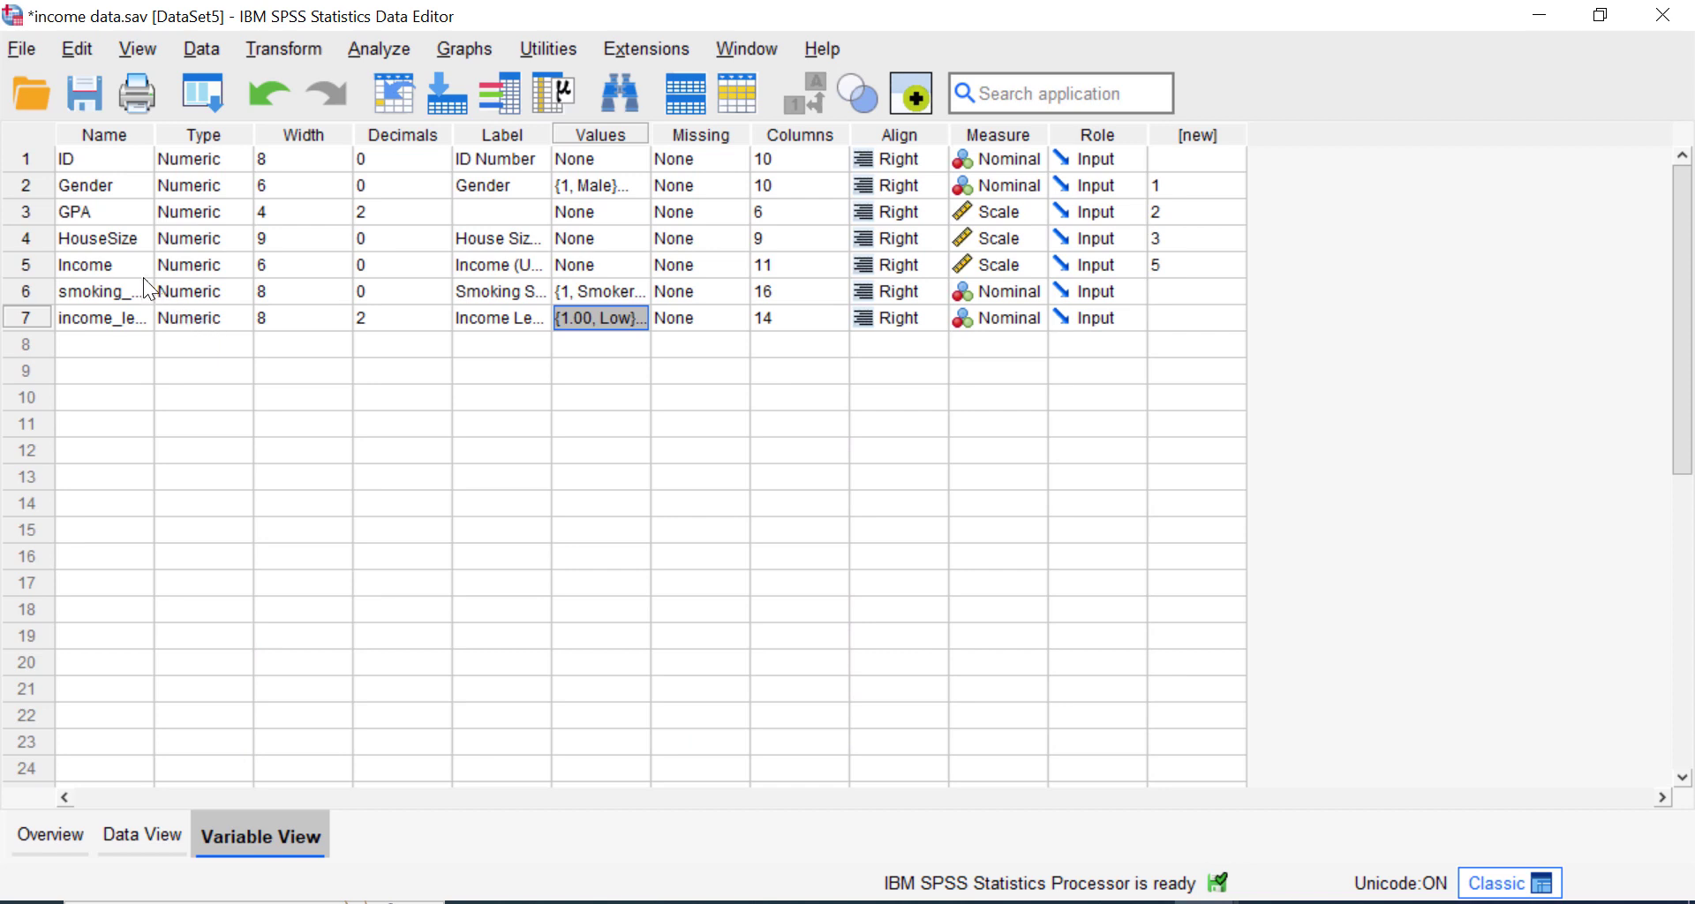
{"action": "left_click", "coordinate": [608, 185]}
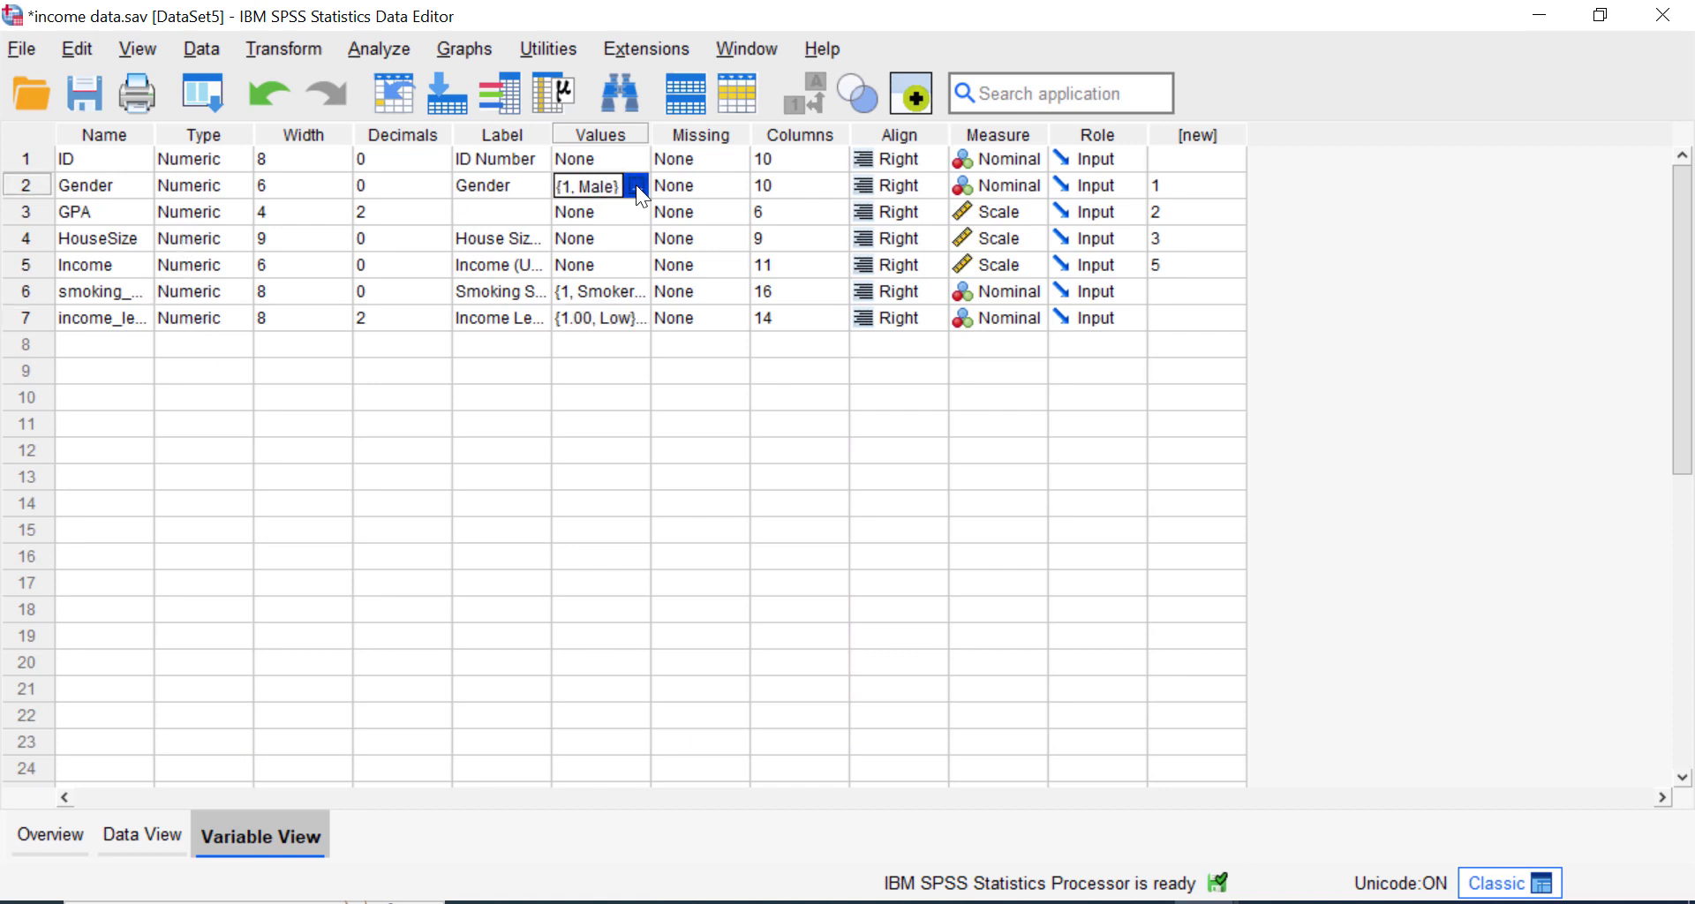
{"action": "left_click", "coordinate": [635, 184]}
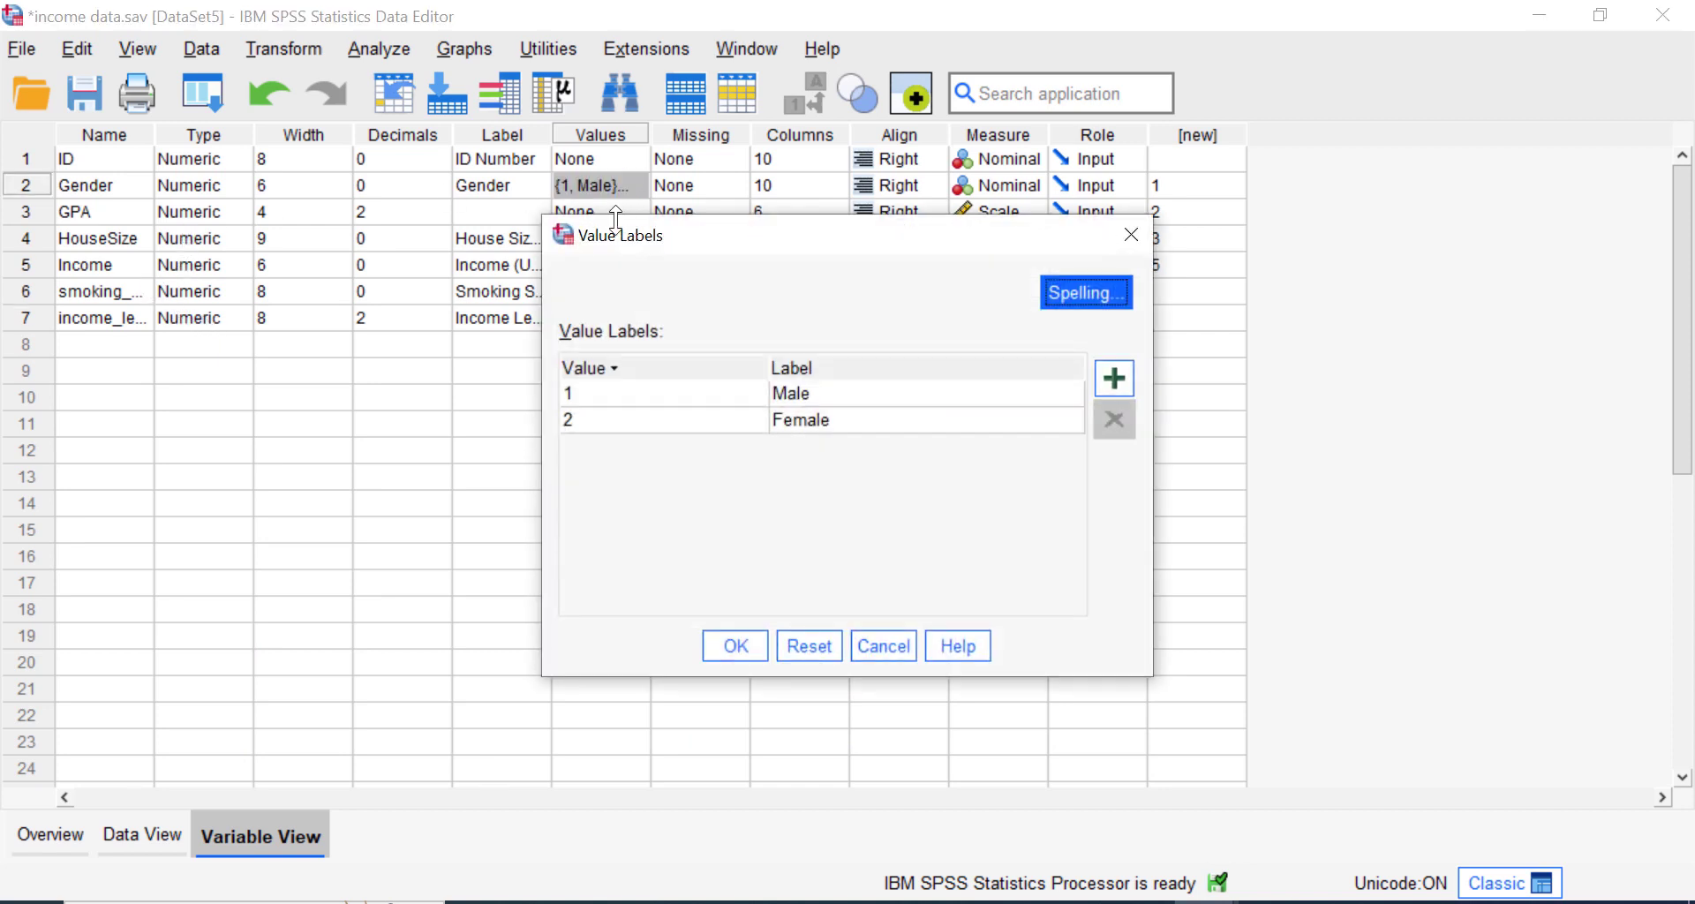
{"action": "left_click", "coordinate": [883, 646]}
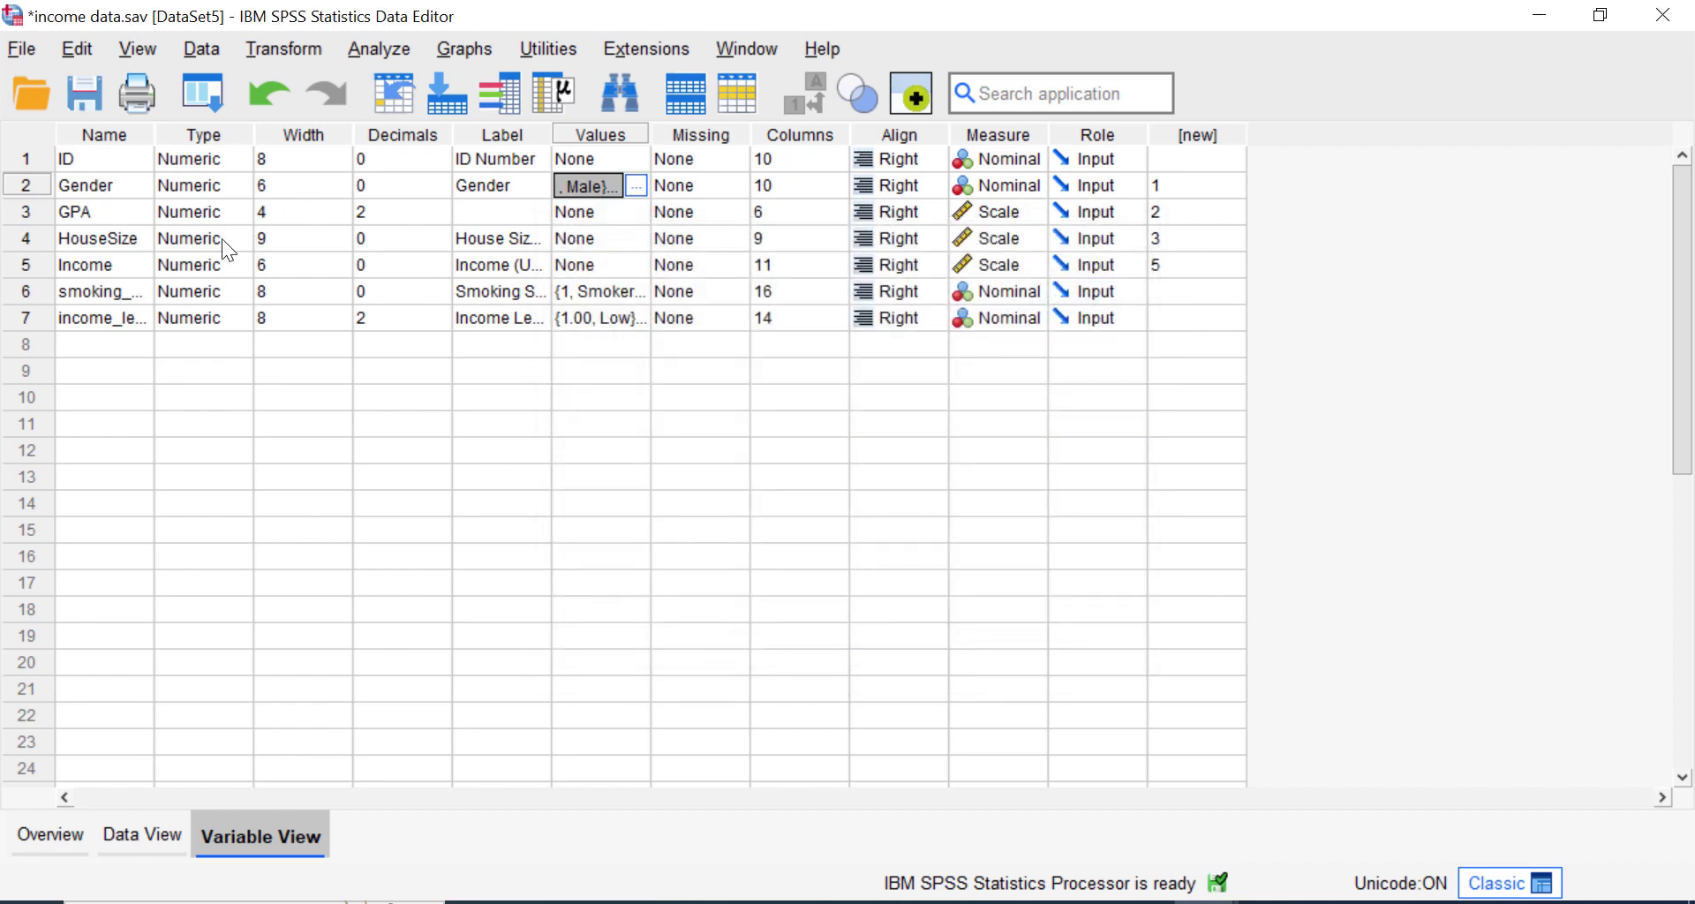
{"action": "left_click", "coordinate": [599, 283]}
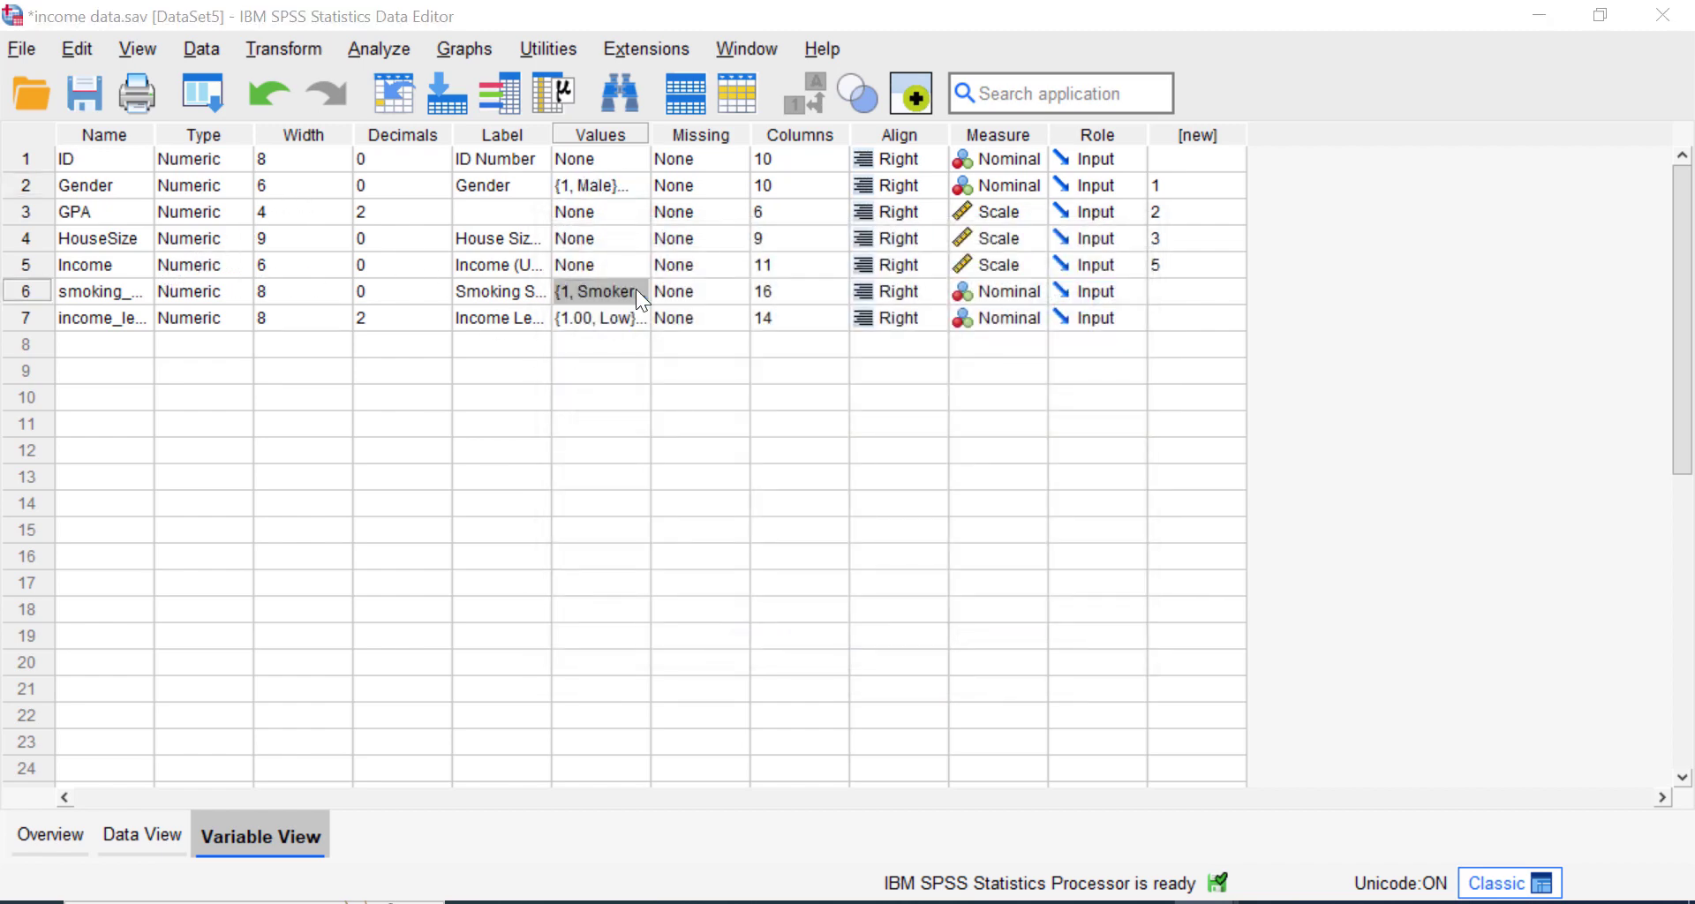
{"action": "left_click", "coordinate": [636, 289]}
{"action": "left_click", "coordinate": [881, 647]}
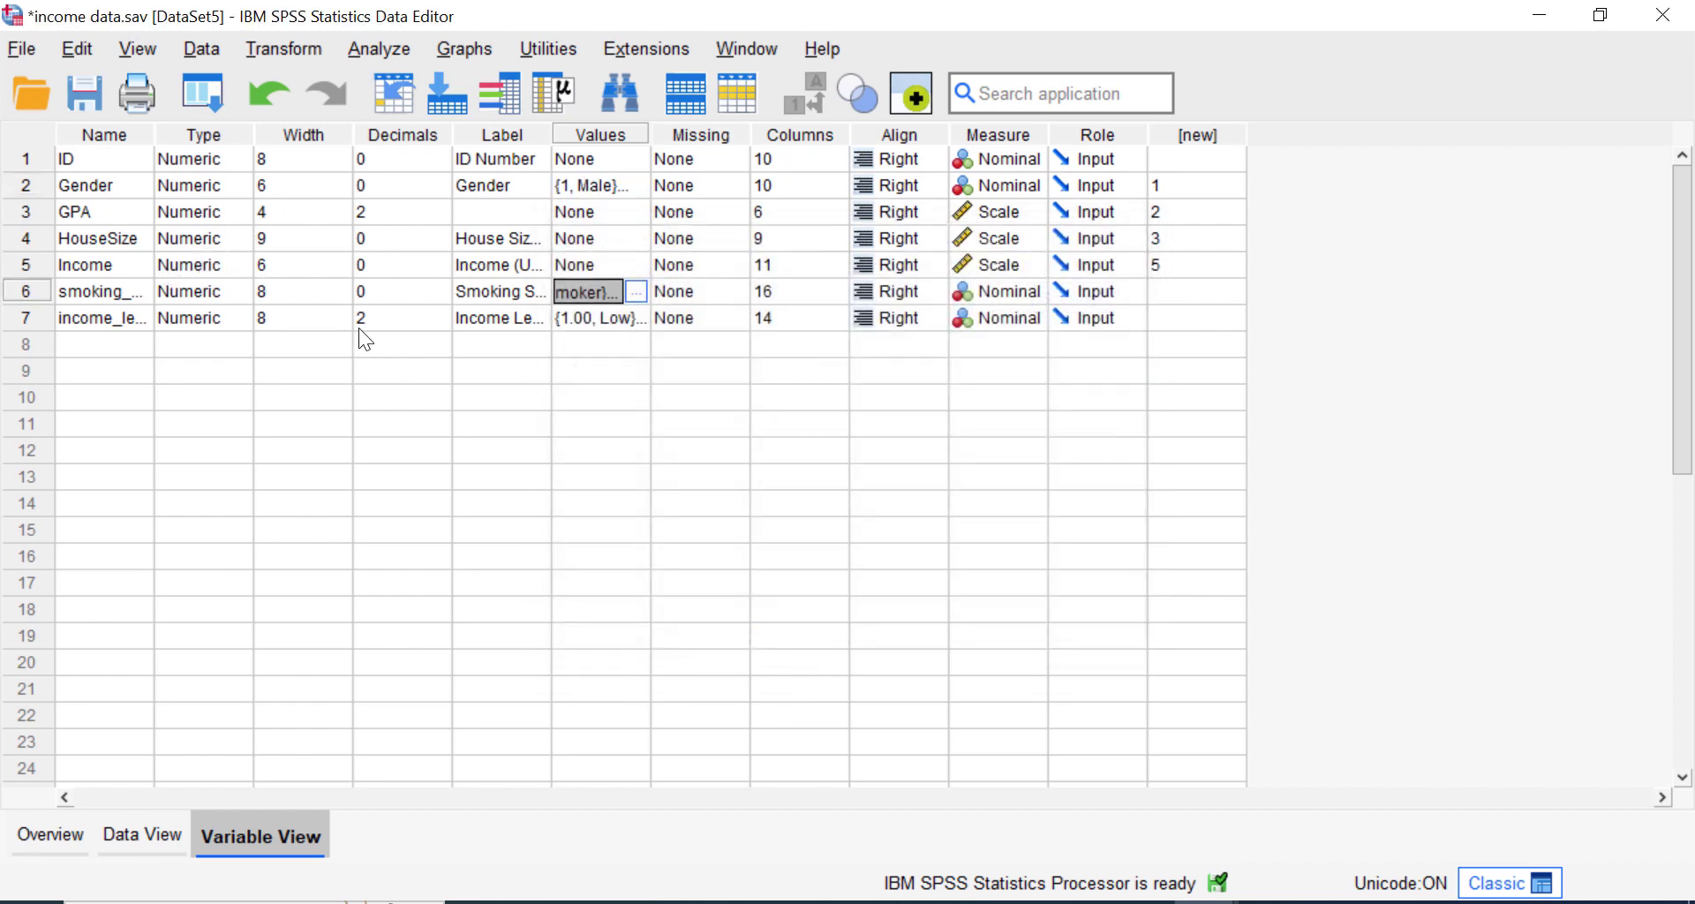
Examine the value labels defined for the income_level variable and return to the case data.
{"action": "left_click", "coordinate": [120, 323]}
{"action": "left_click", "coordinate": [600, 320]}
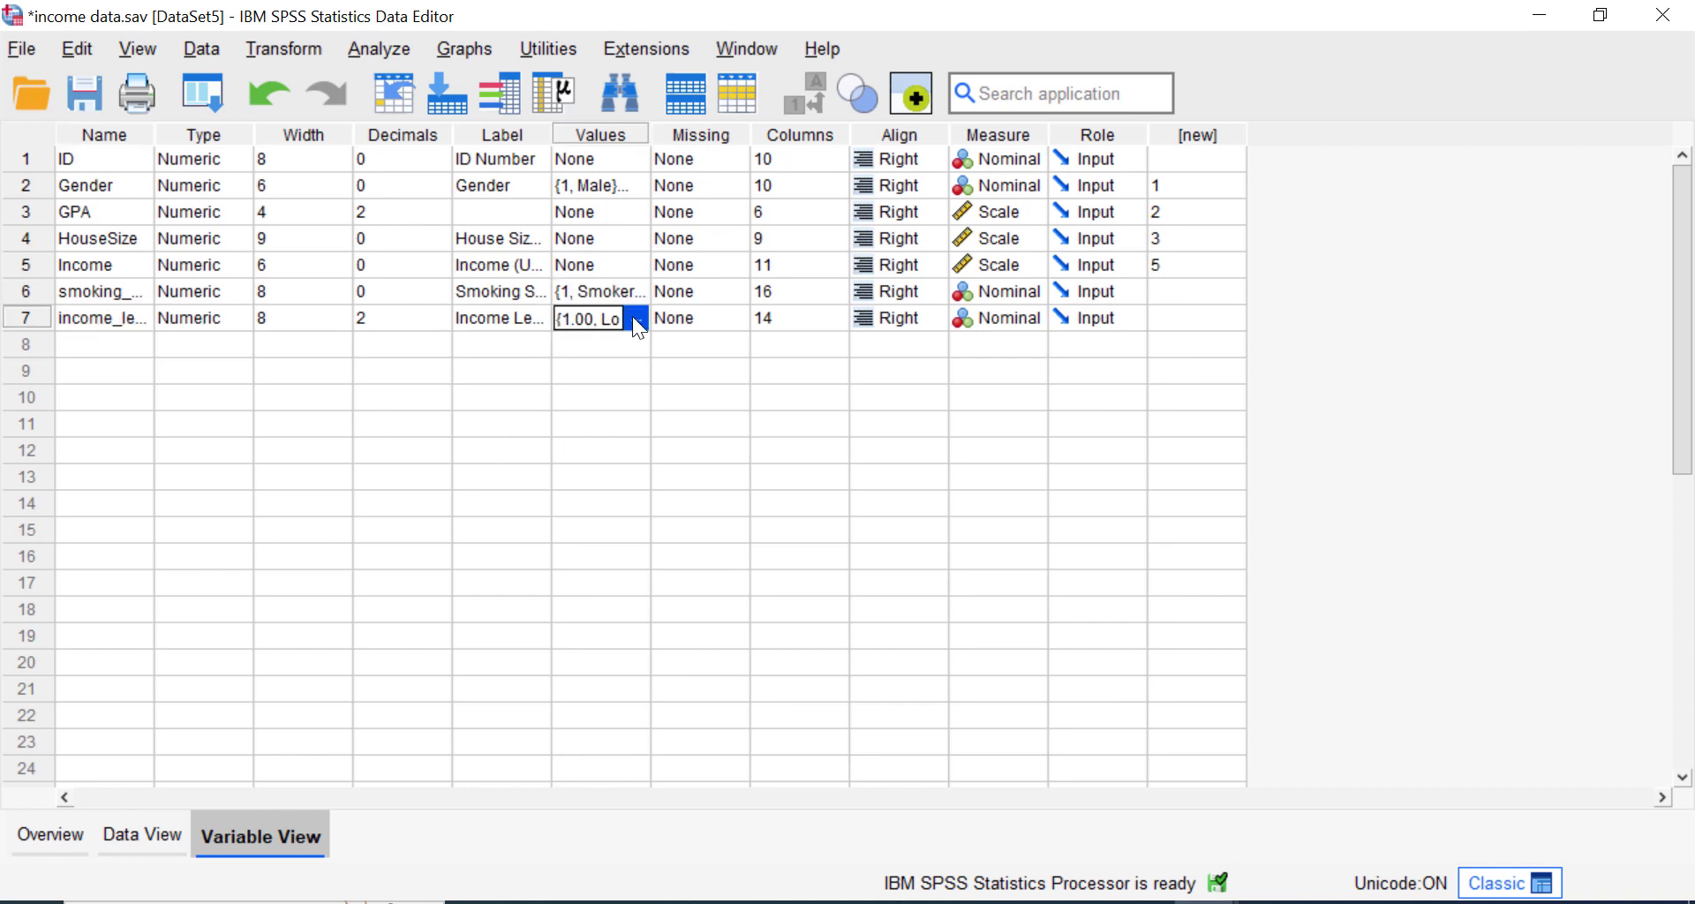
{"action": "left_click", "coordinate": [634, 316]}
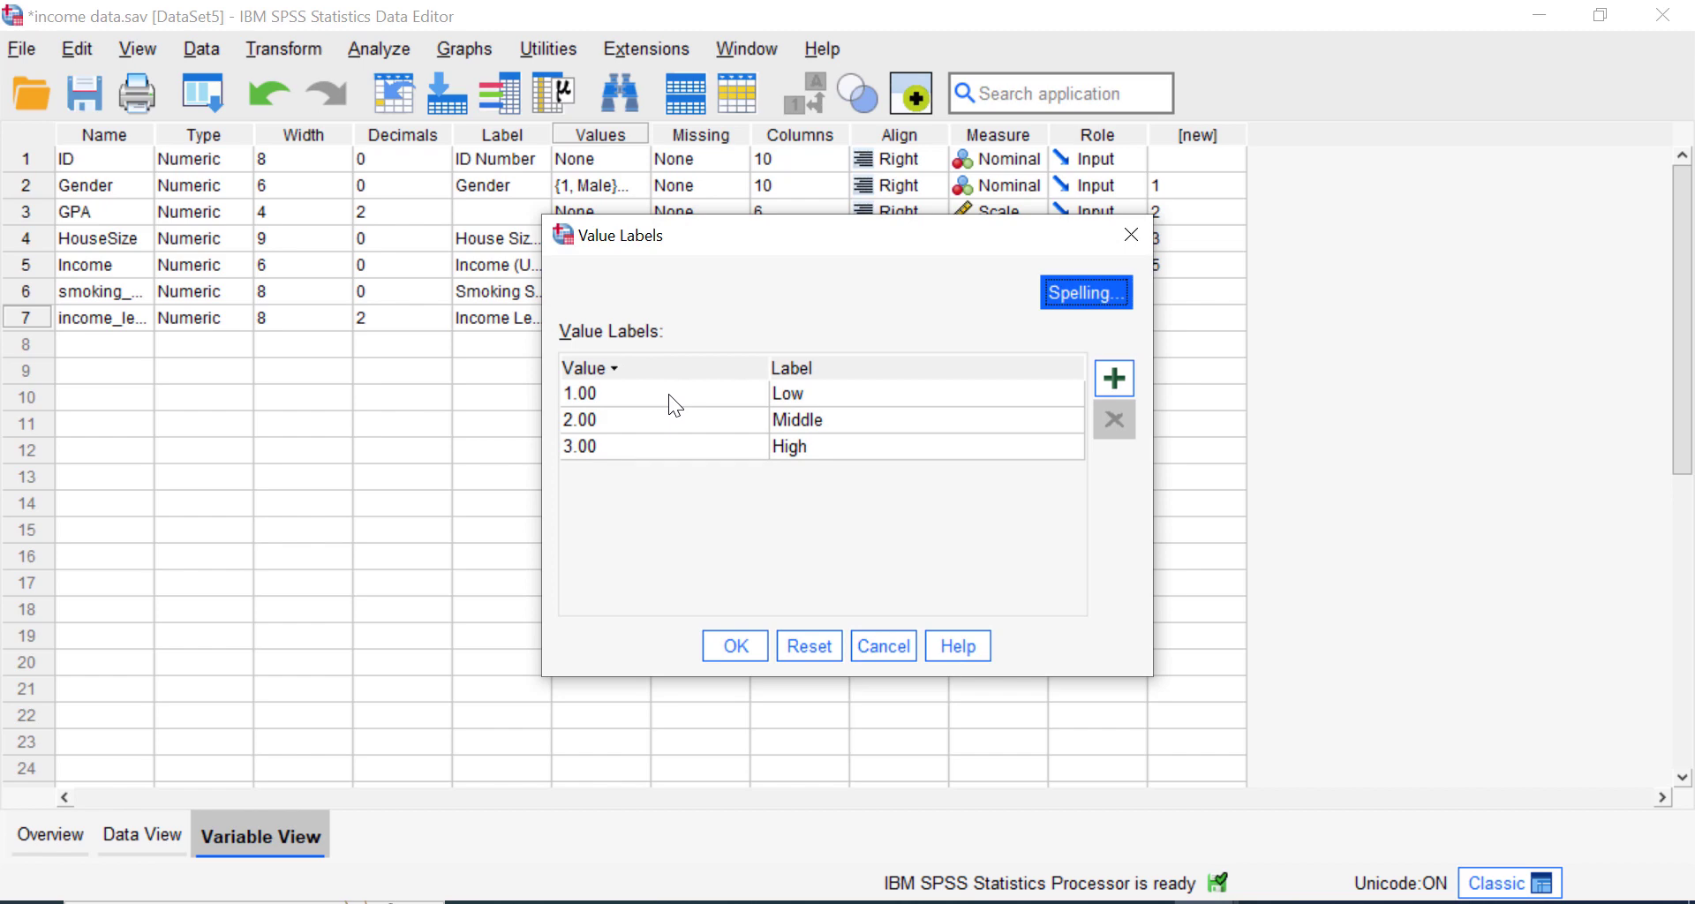
{"action": "left_click", "coordinate": [874, 638]}
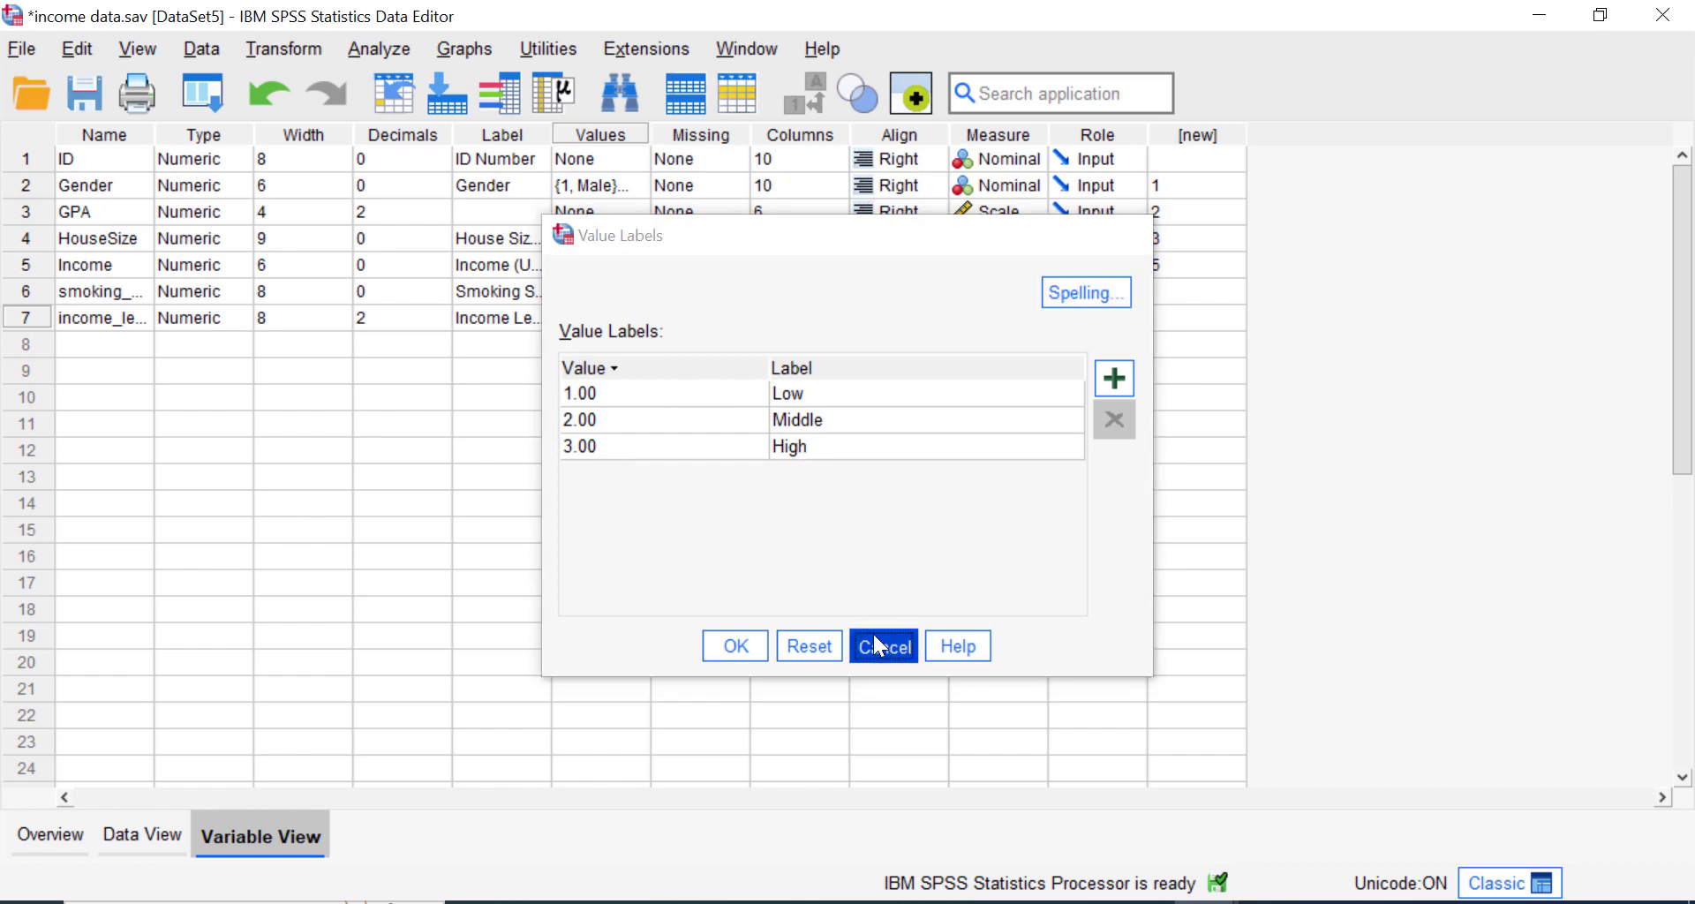
{"action": "left_click", "coordinate": [147, 835]}
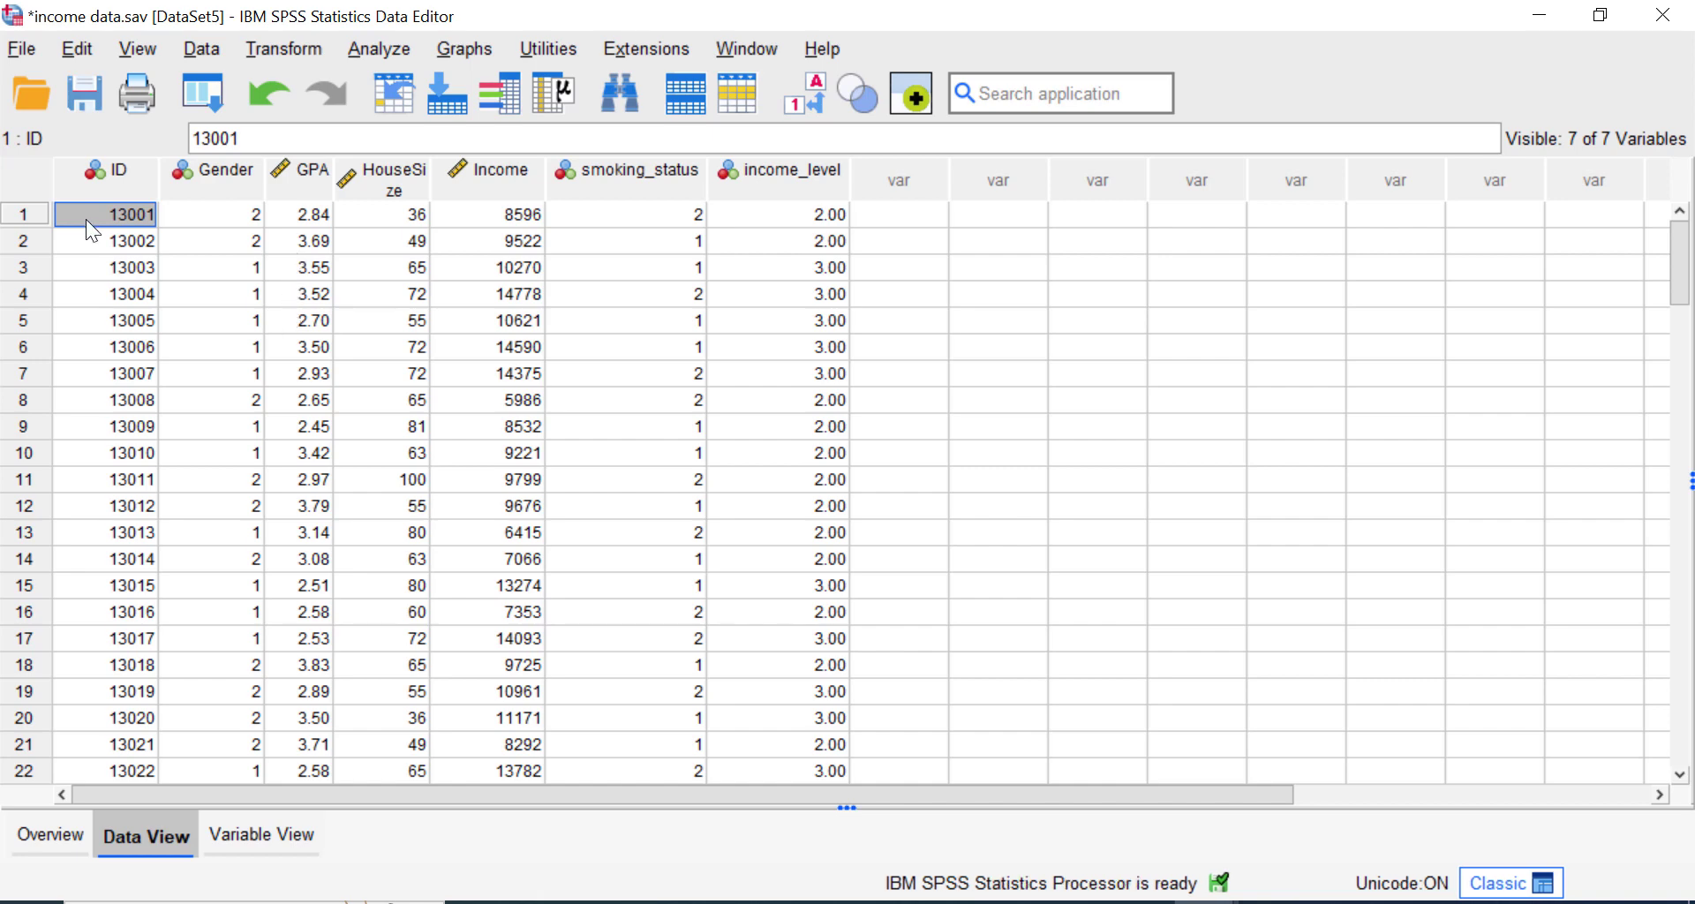
Run a Crosstabs analysis with Gender in the rows and Smoking Status in the columns.
{"action": "left_click", "coordinate": [370, 48]}
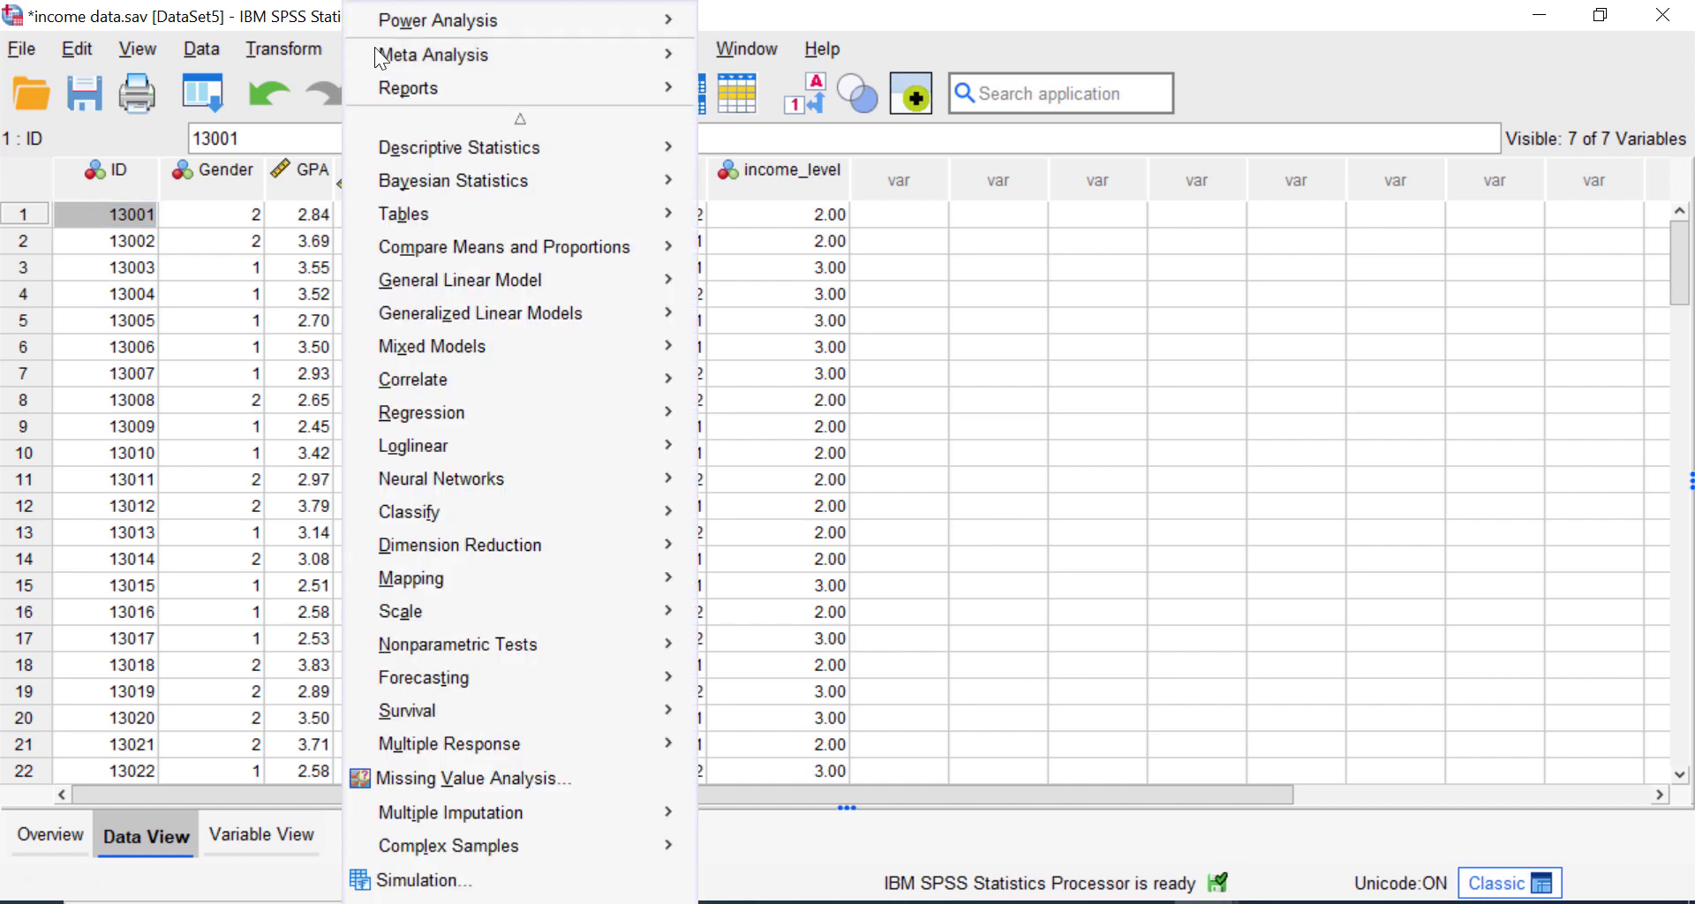
{"action": "mouse_move", "coordinate": [402, 152]}
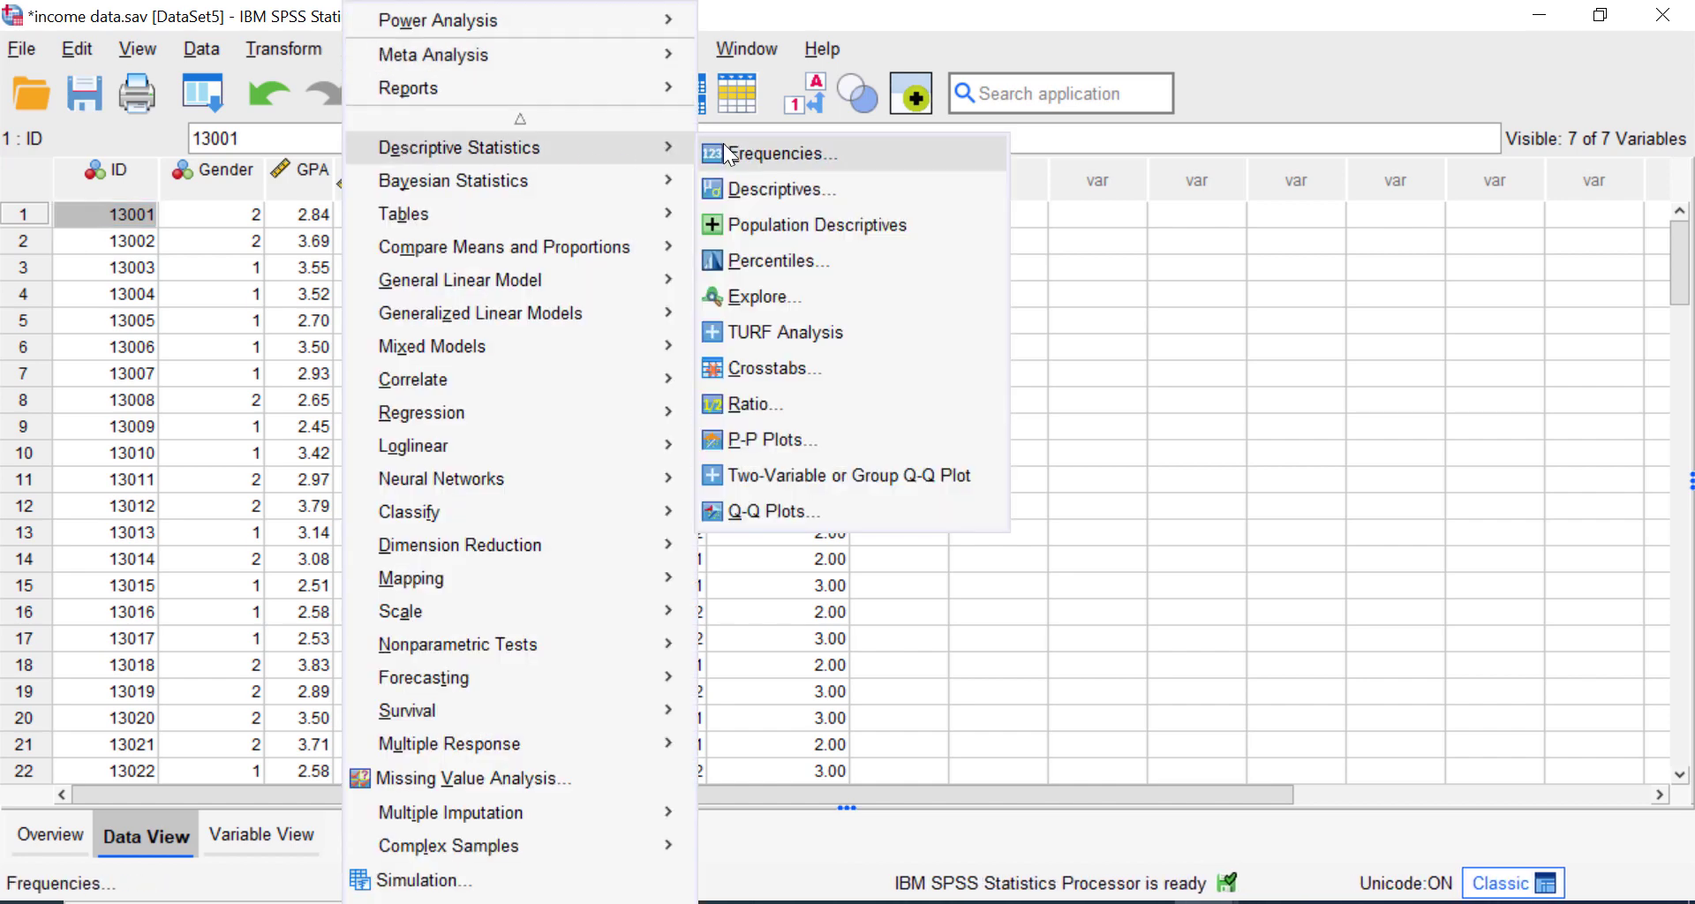
{"action": "left_click", "coordinate": [733, 365]}
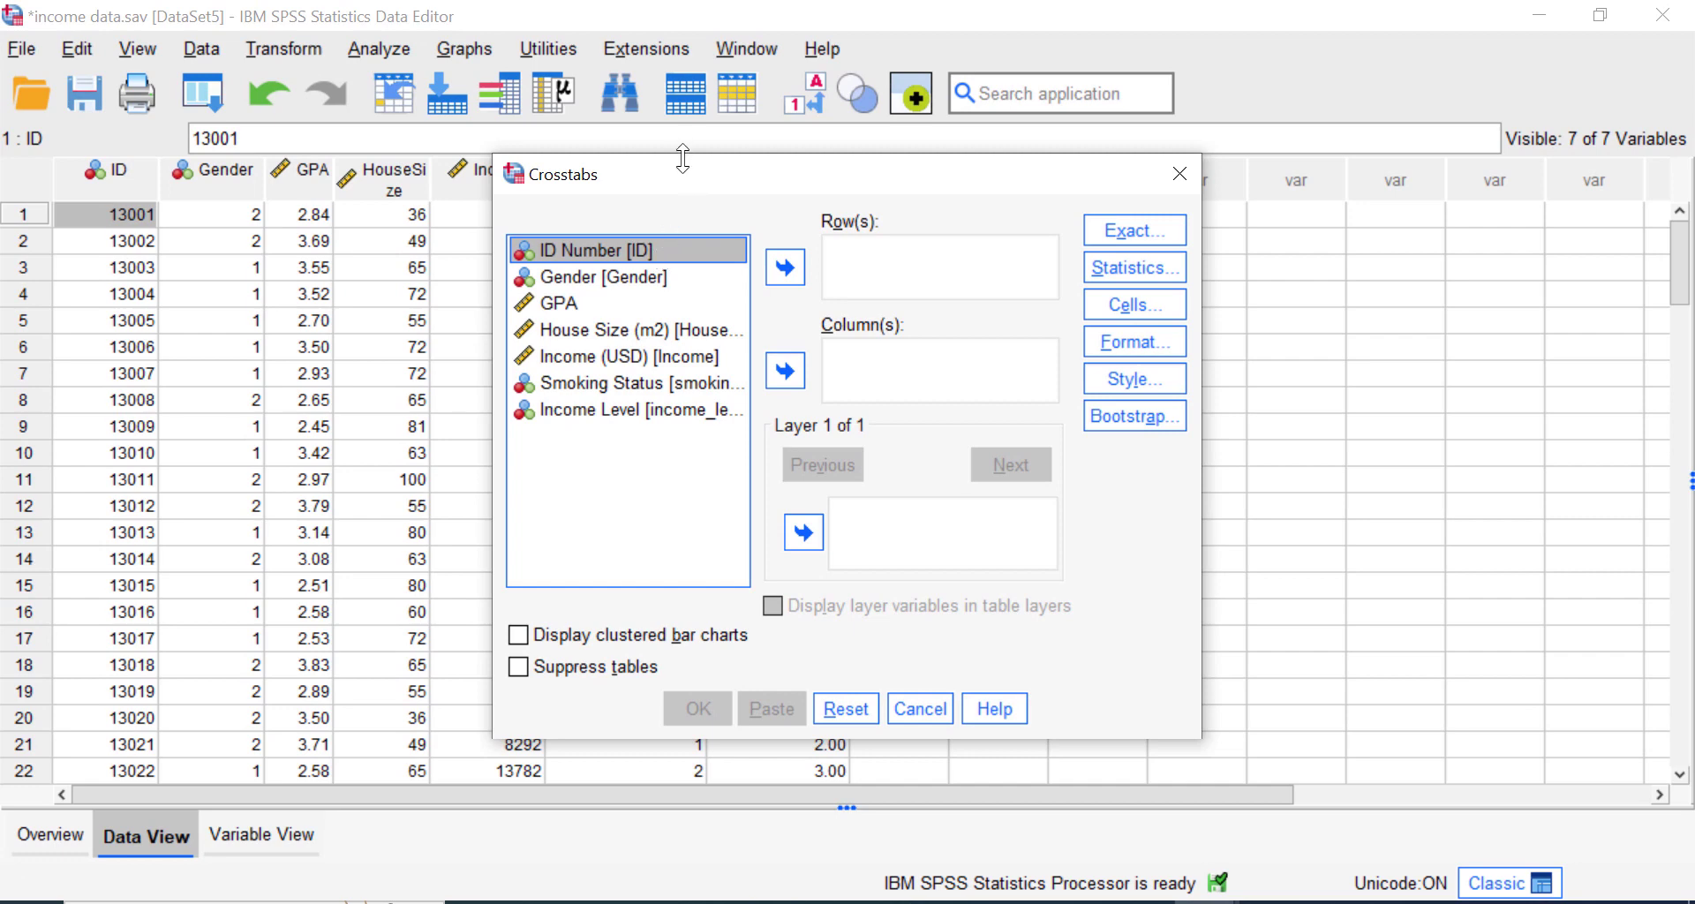
{"action": "left_click", "coordinate": [642, 278]}
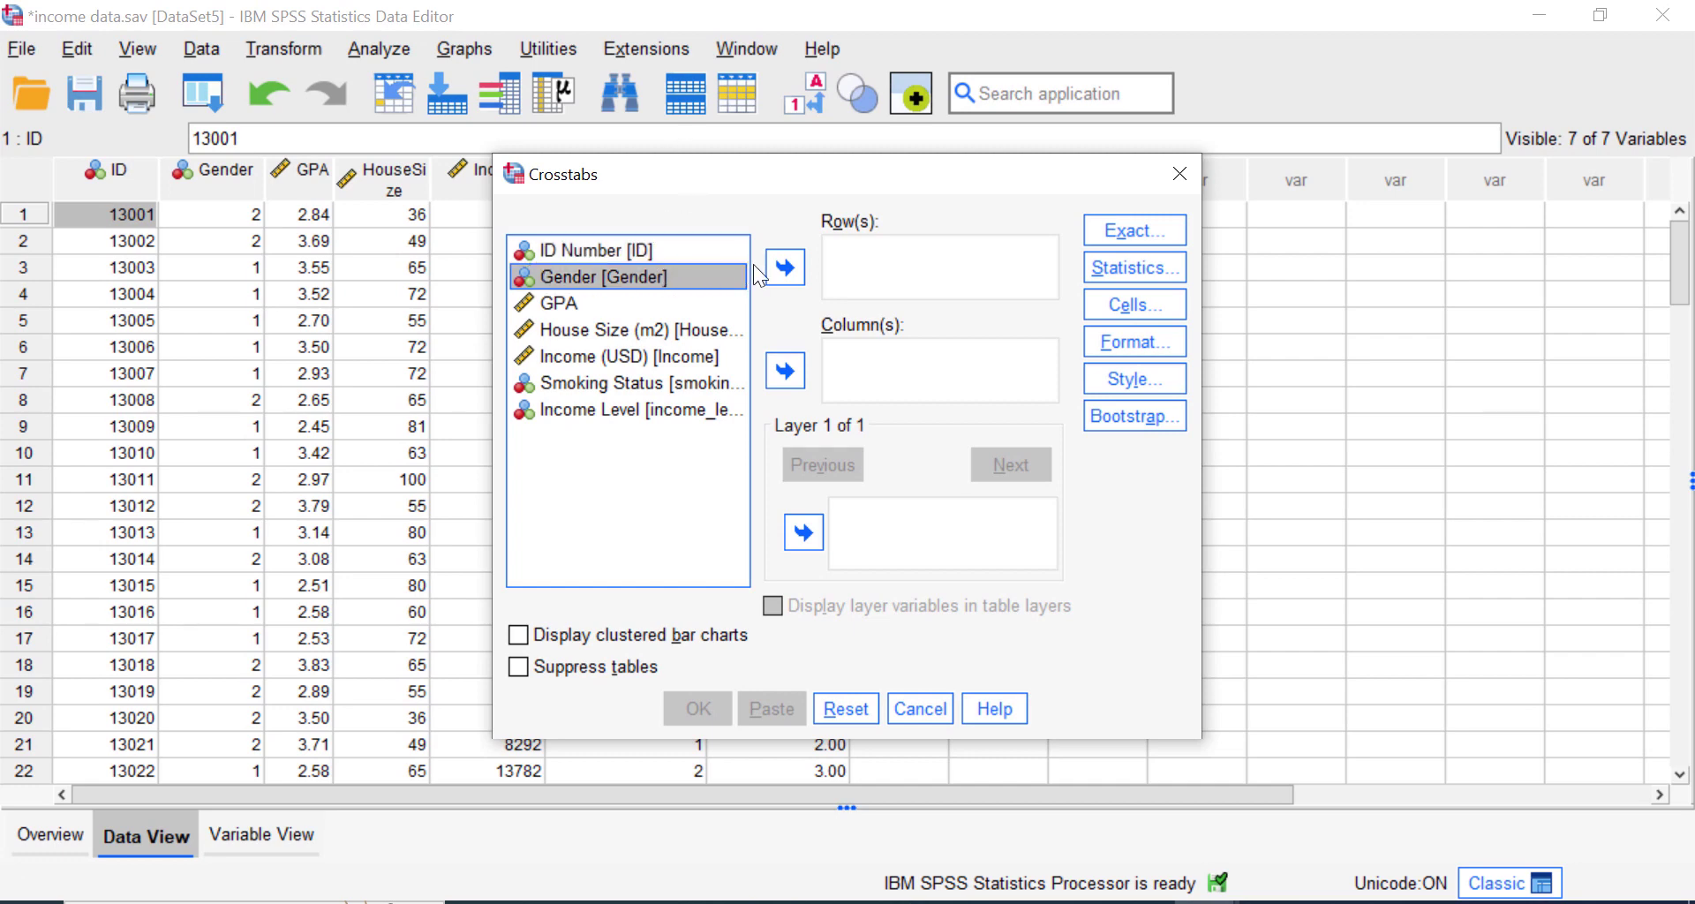
{"action": "left_click", "coordinate": [785, 268]}
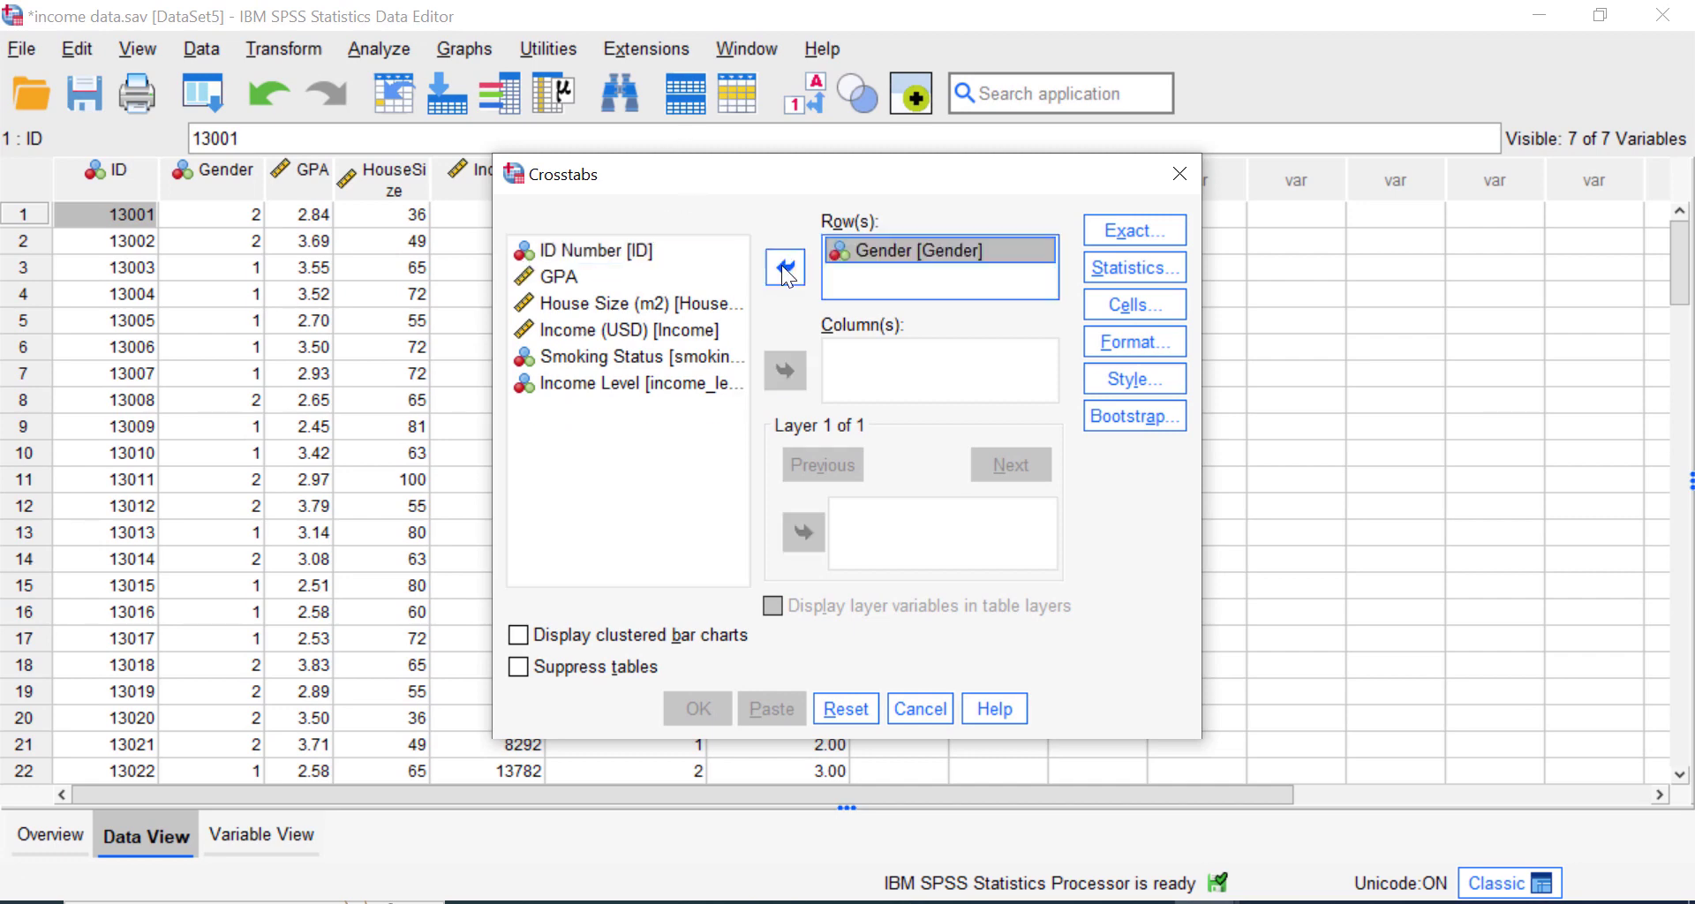
{"action": "left_click", "coordinate": [632, 357]}
{"action": "left_click", "coordinate": [782, 371]}
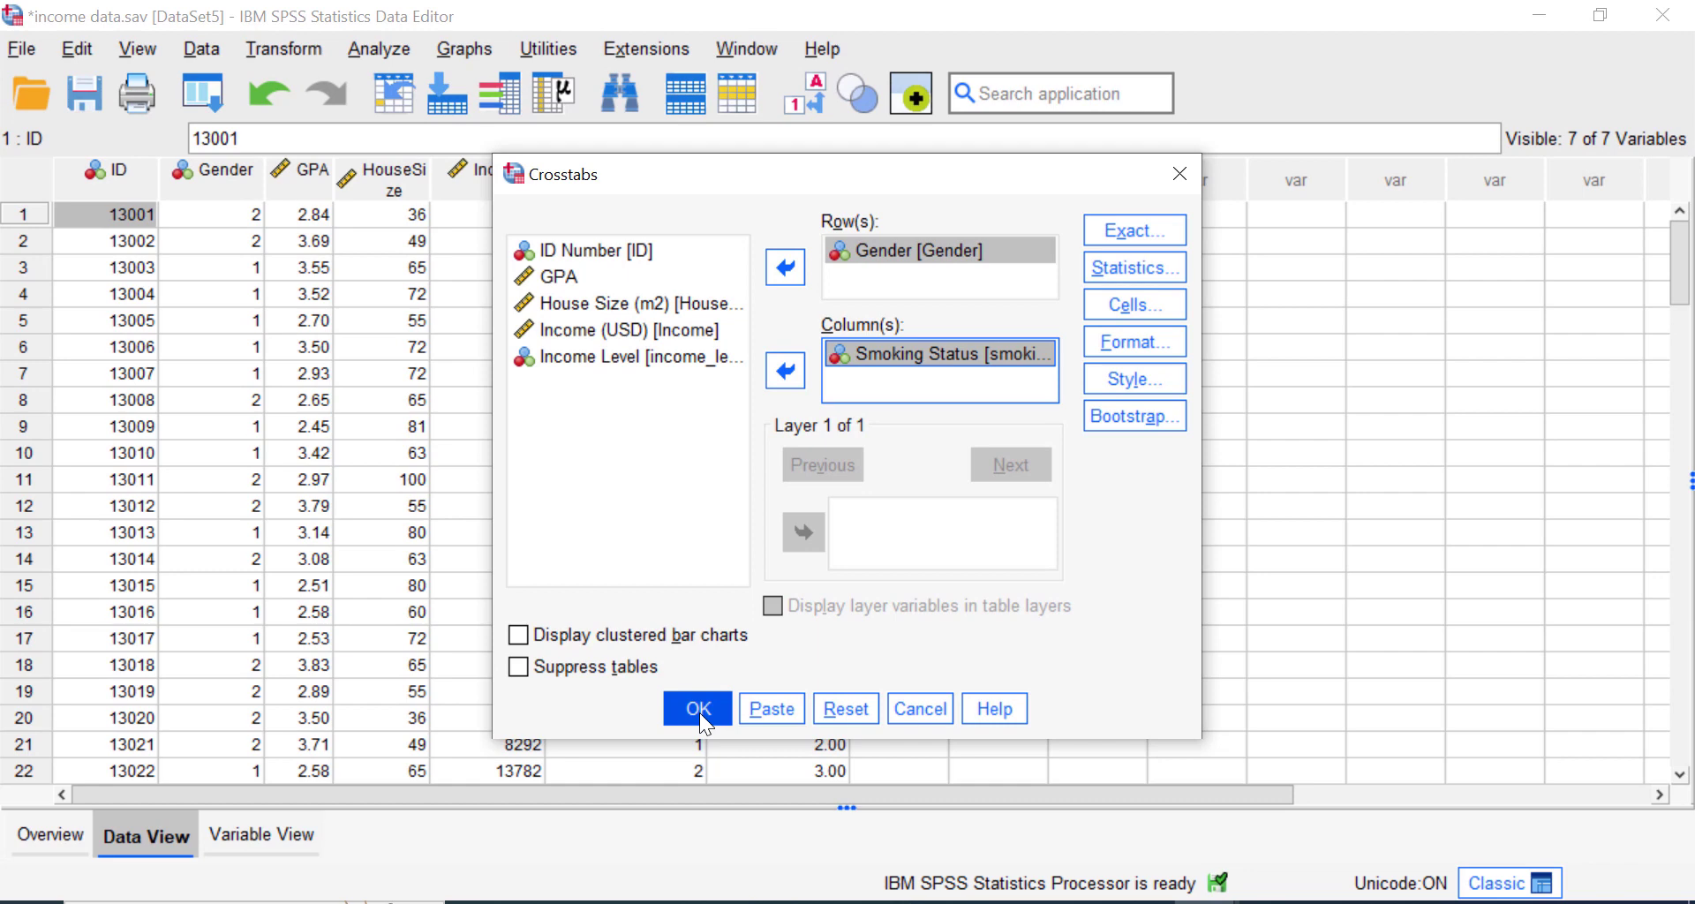
{"action": "left_click", "coordinate": [699, 709]}
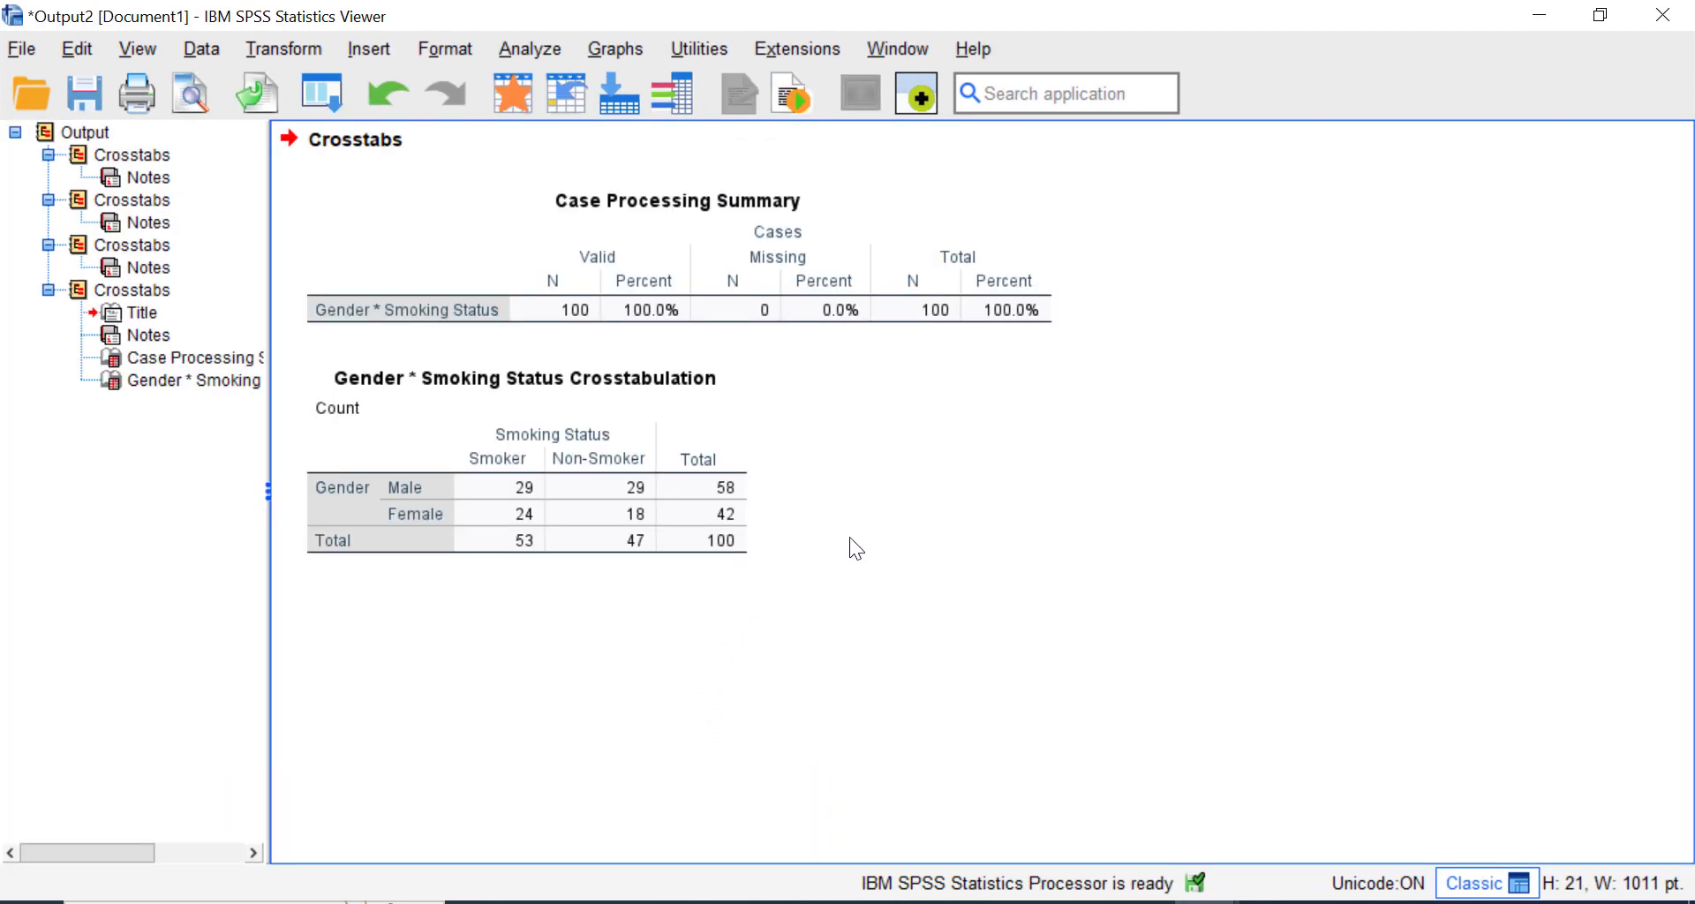
Delete the Case Processing Summary table from the crosstabs output.
{"action": "left_click", "coordinate": [932, 258]}
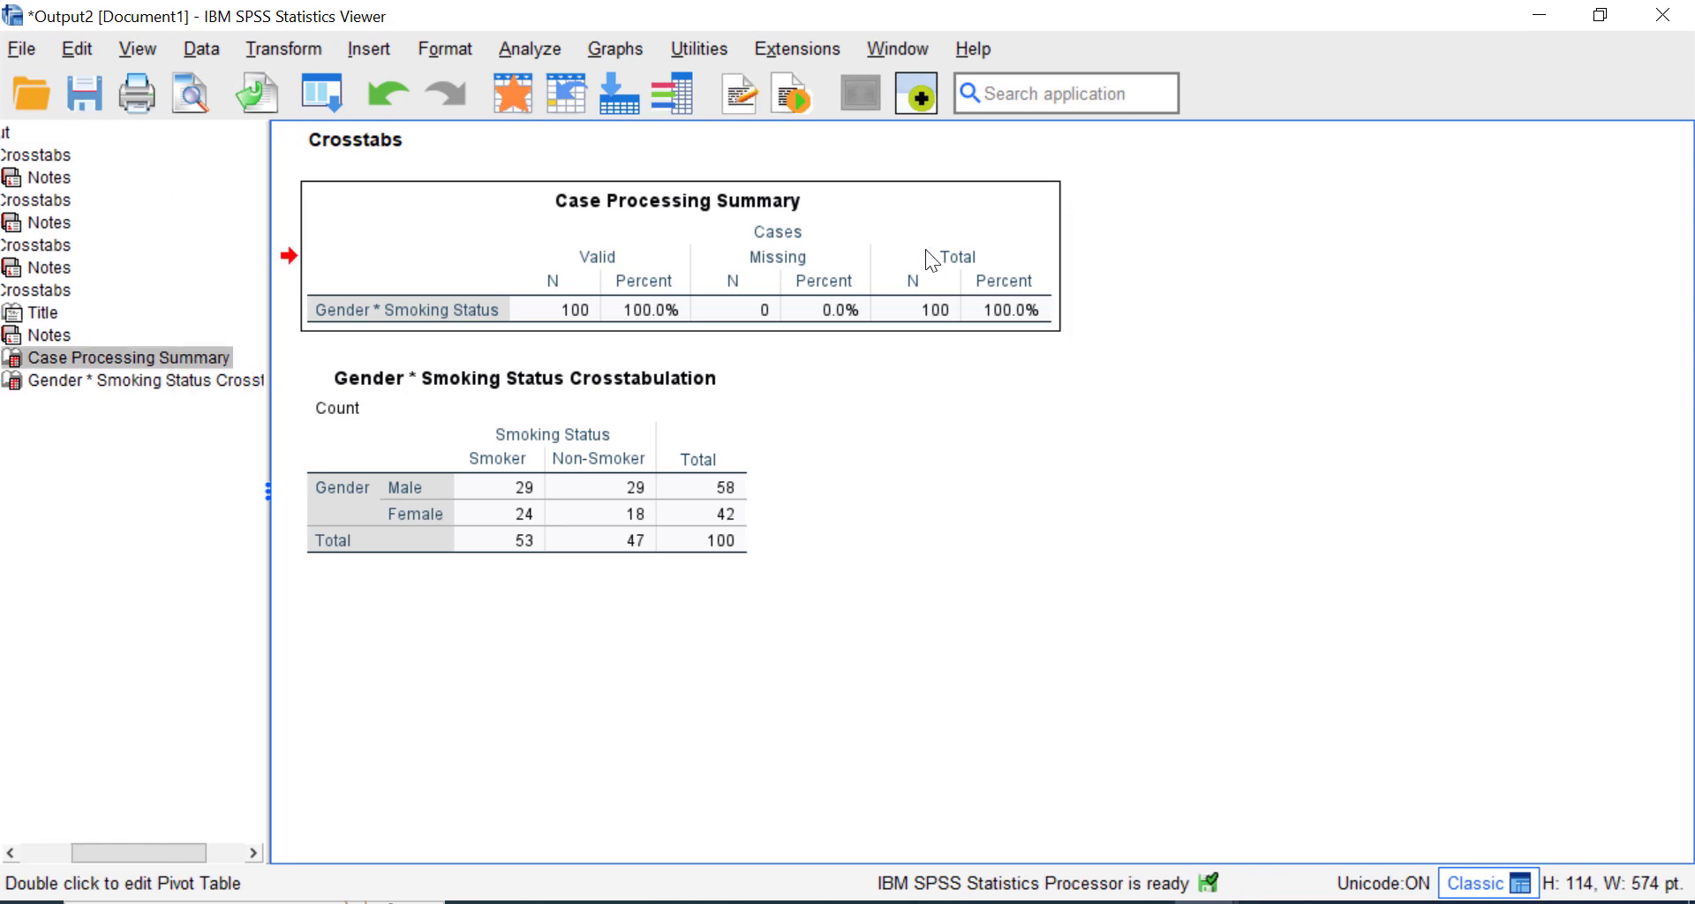
{"action": "key", "text": "Delete"}
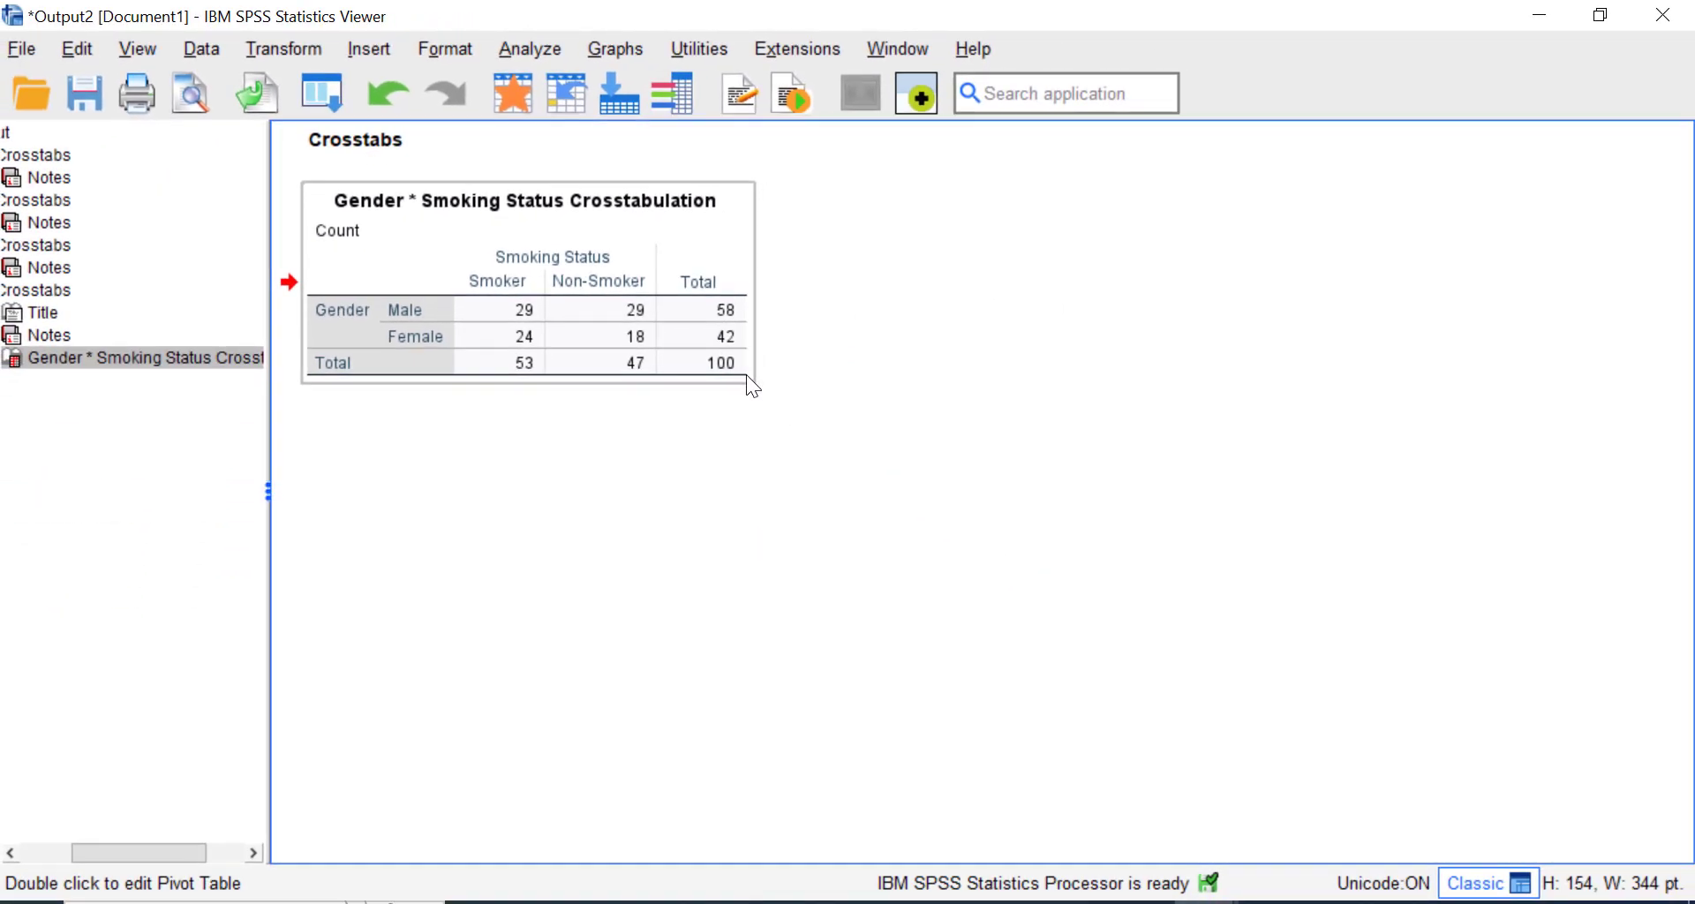
{"action": "left_click", "coordinate": [665, 163]}
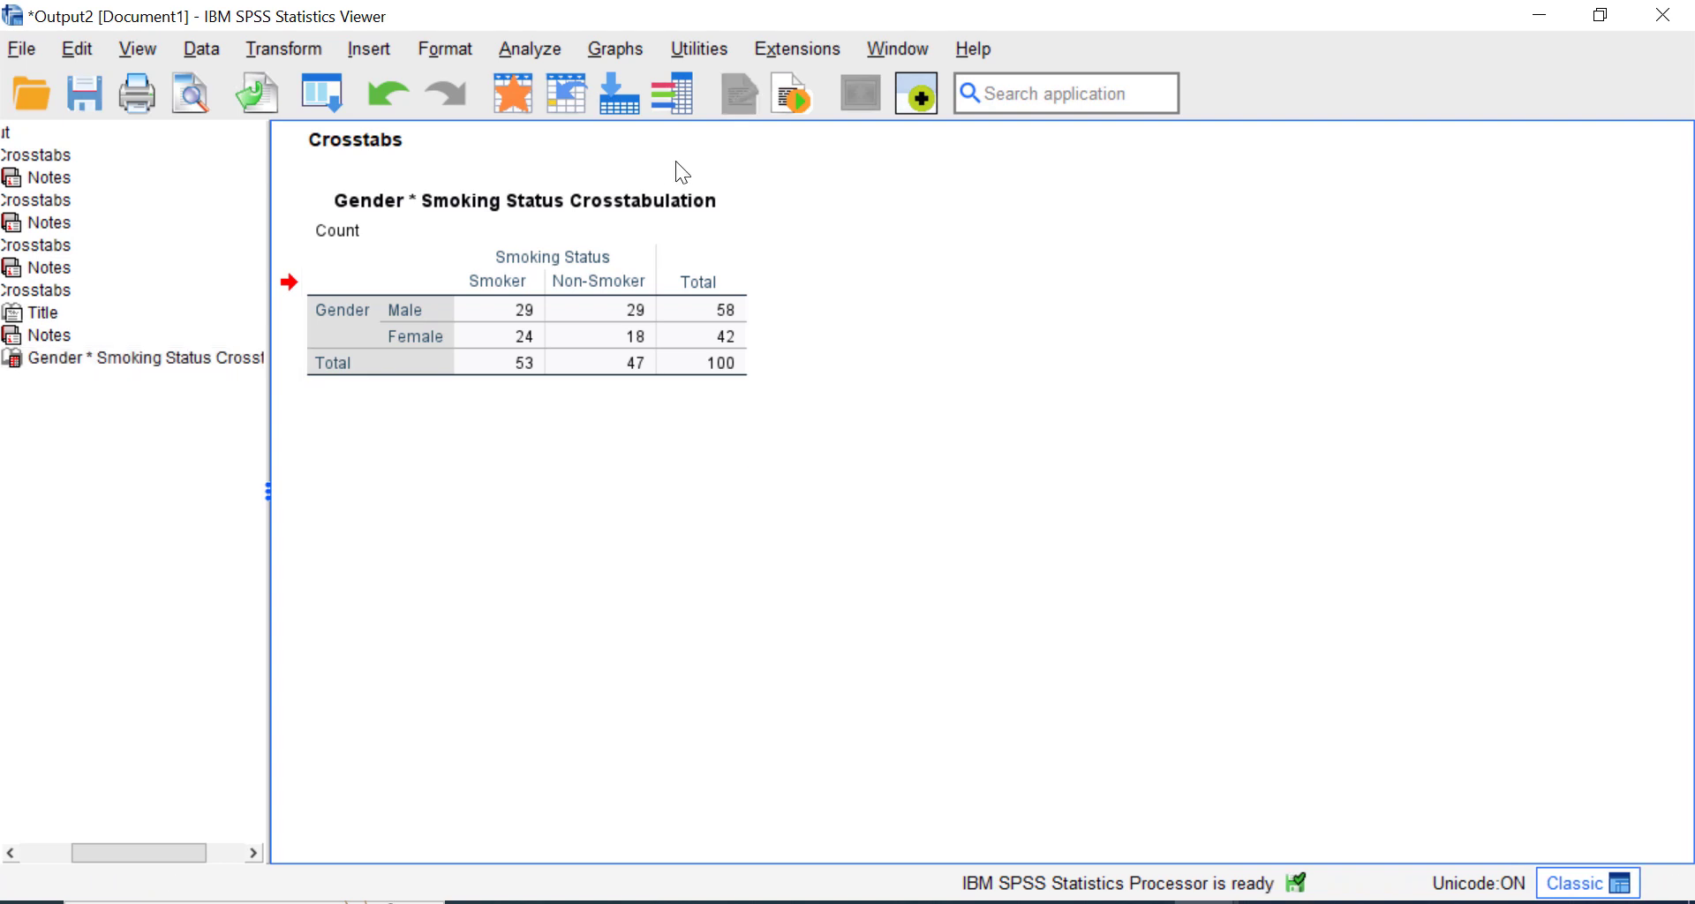
Set up a new Crosstabs analysis of the income data with Gender in the rows and Smoking Status in the columns.
{"action": "left_click", "coordinate": [521, 103]}
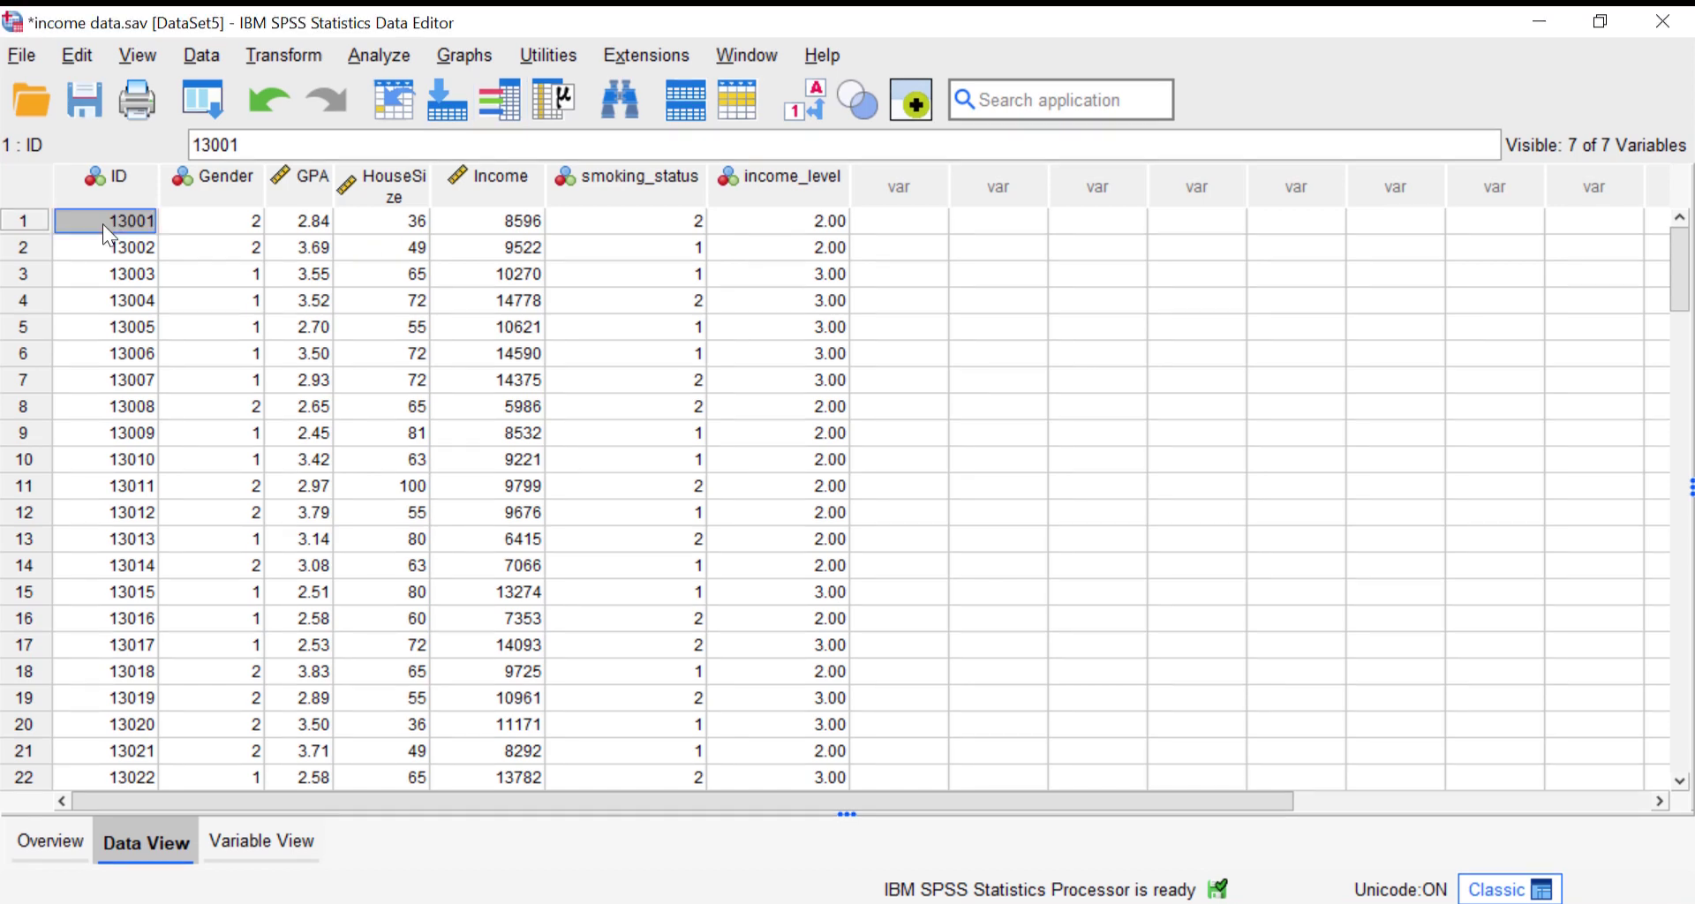
{"action": "left_click", "coordinate": [369, 55]}
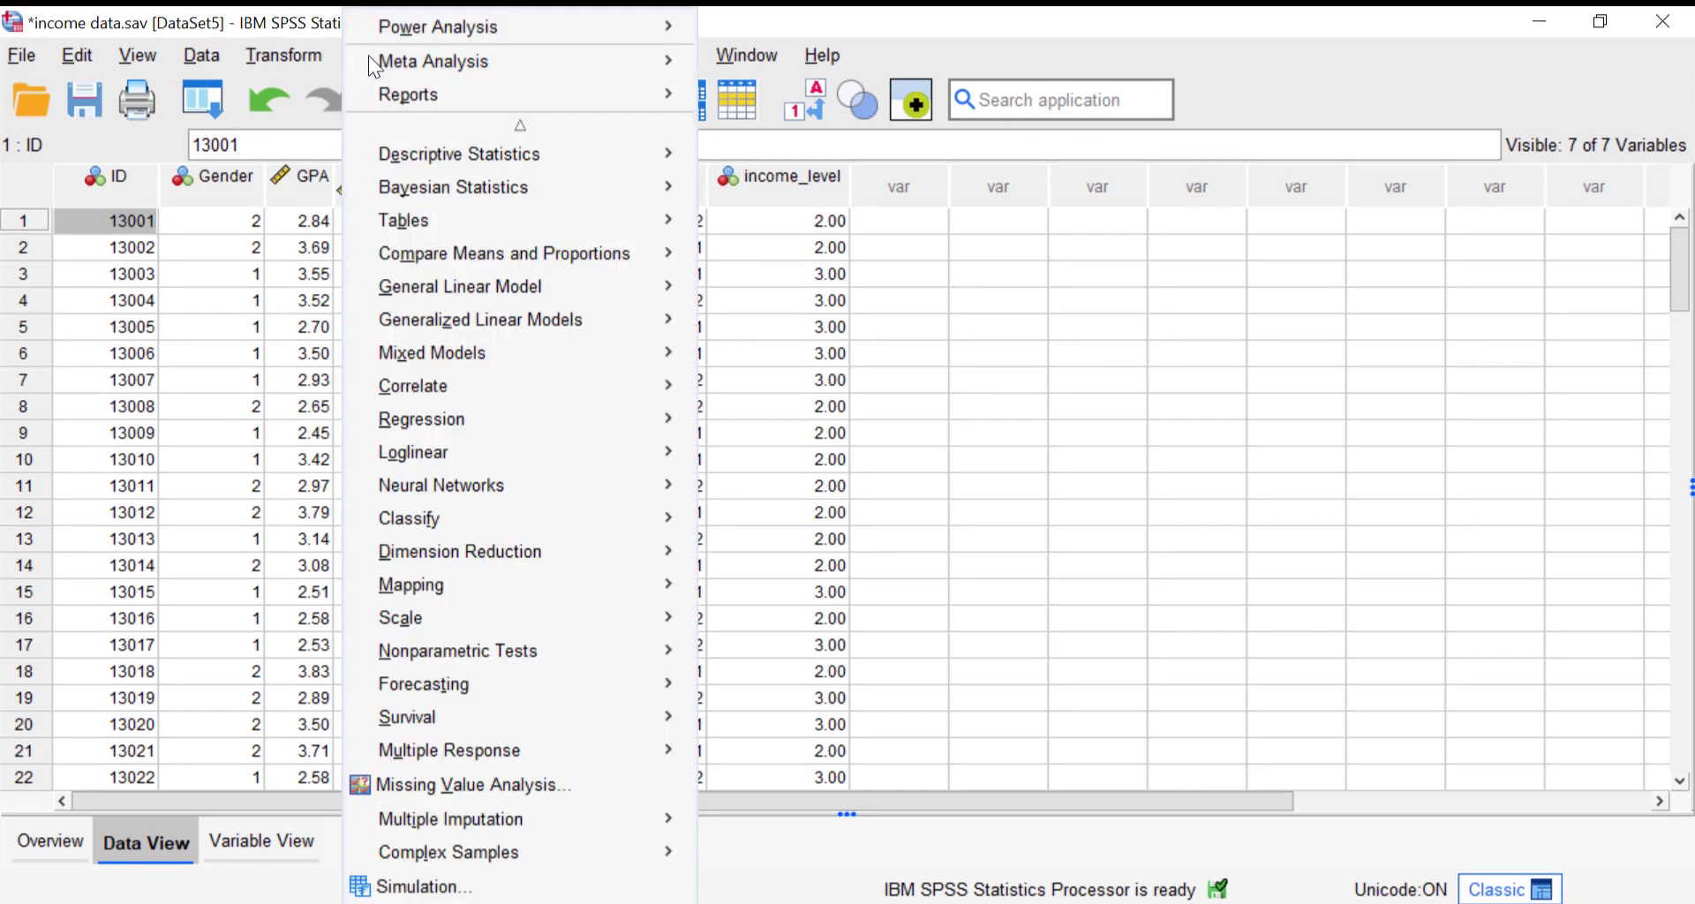
{"action": "mouse_move", "coordinate": [379, 157]}
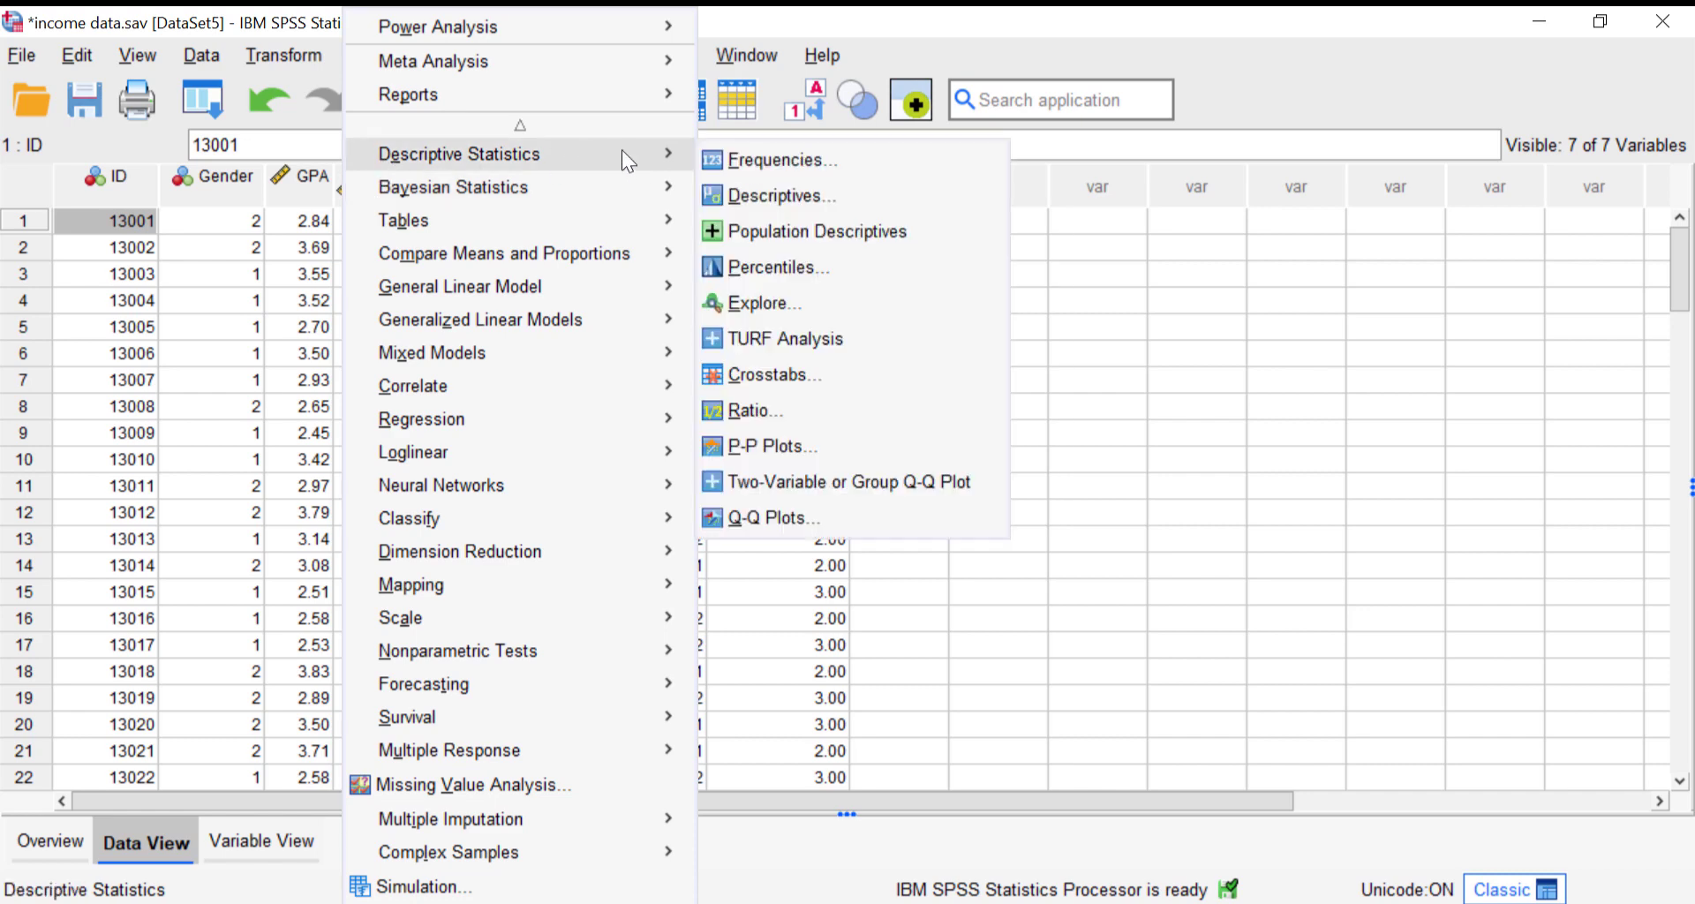
{"action": "left_click", "coordinate": [714, 371]}
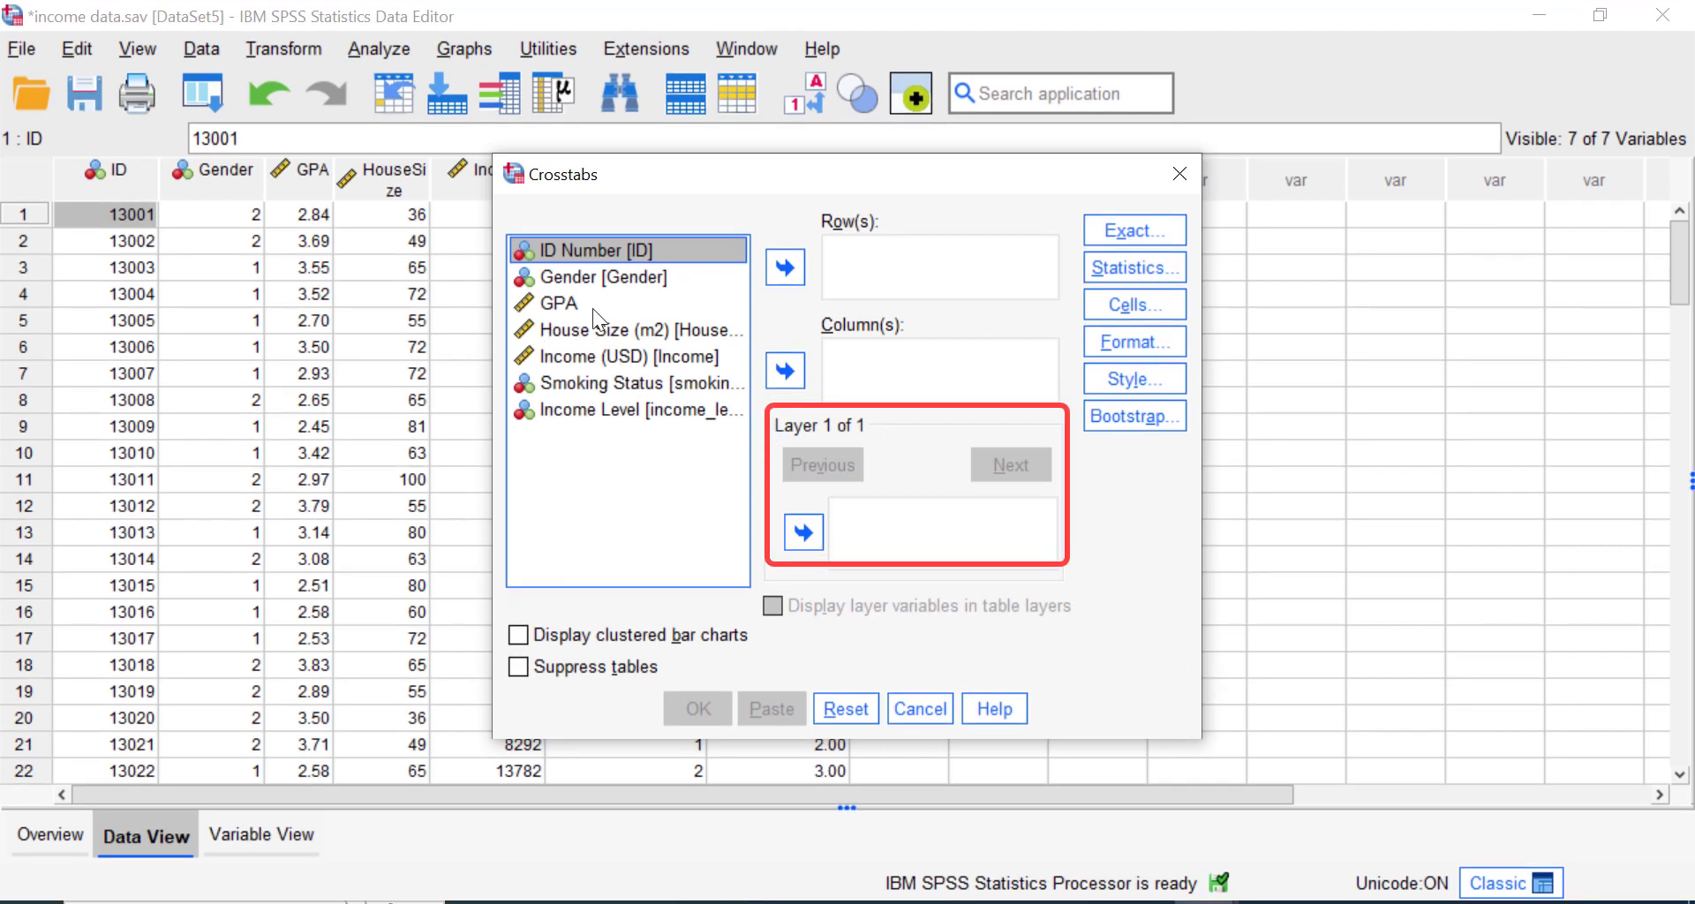
{"action": "left_click", "coordinate": [560, 275]}
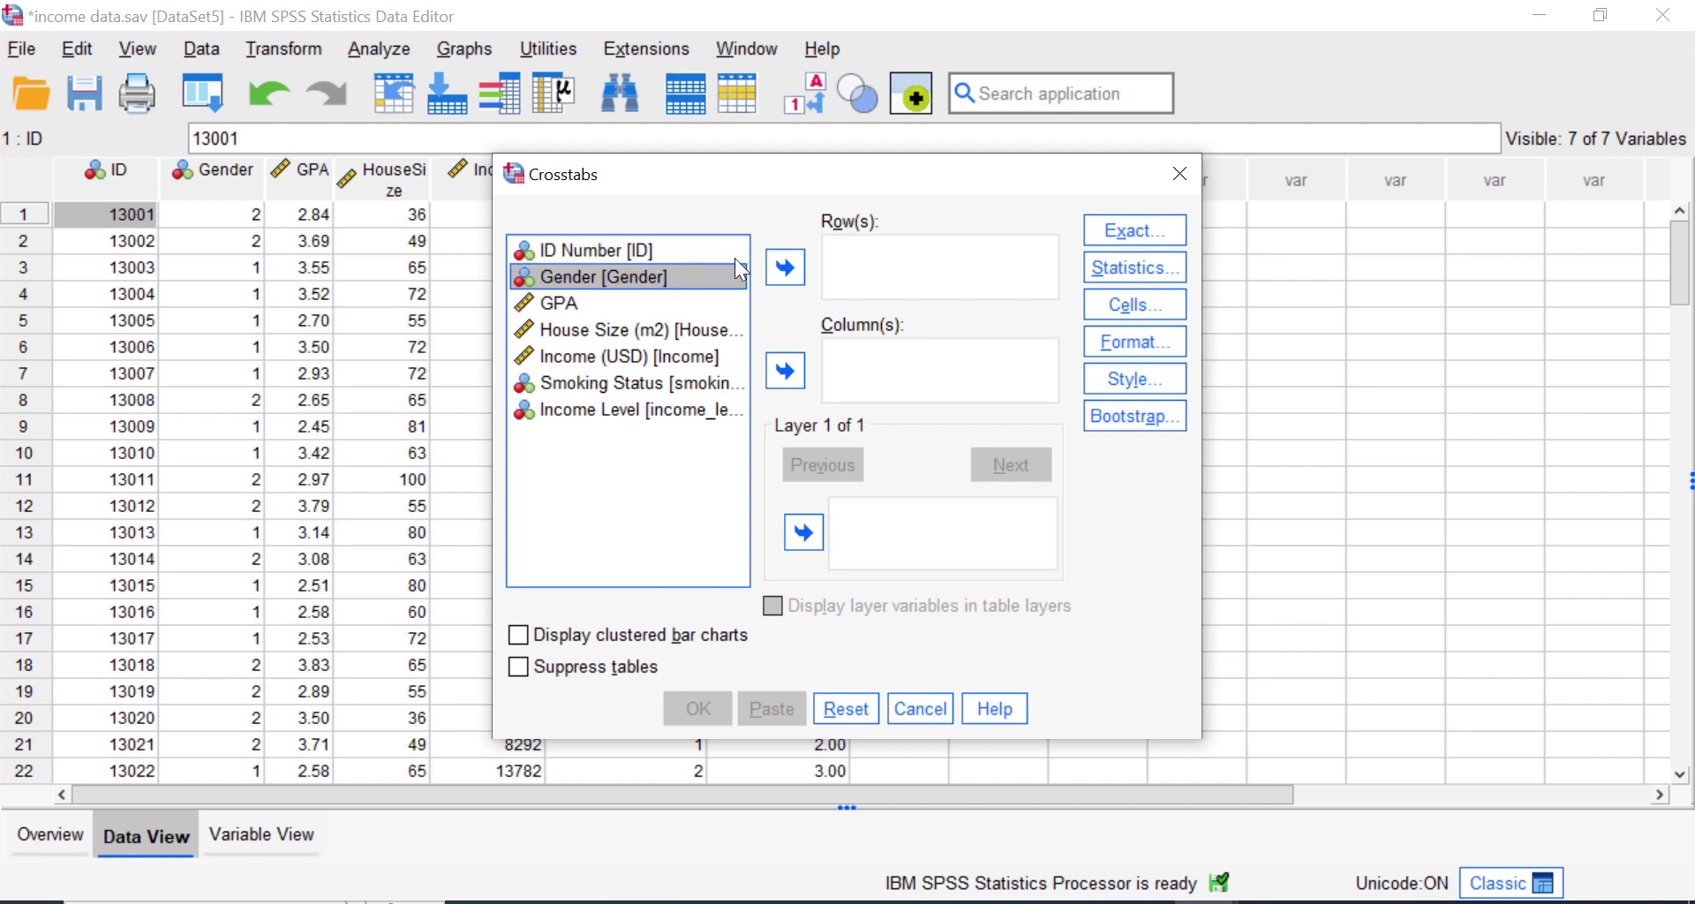
{"action": "left_click", "coordinate": [784, 265]}
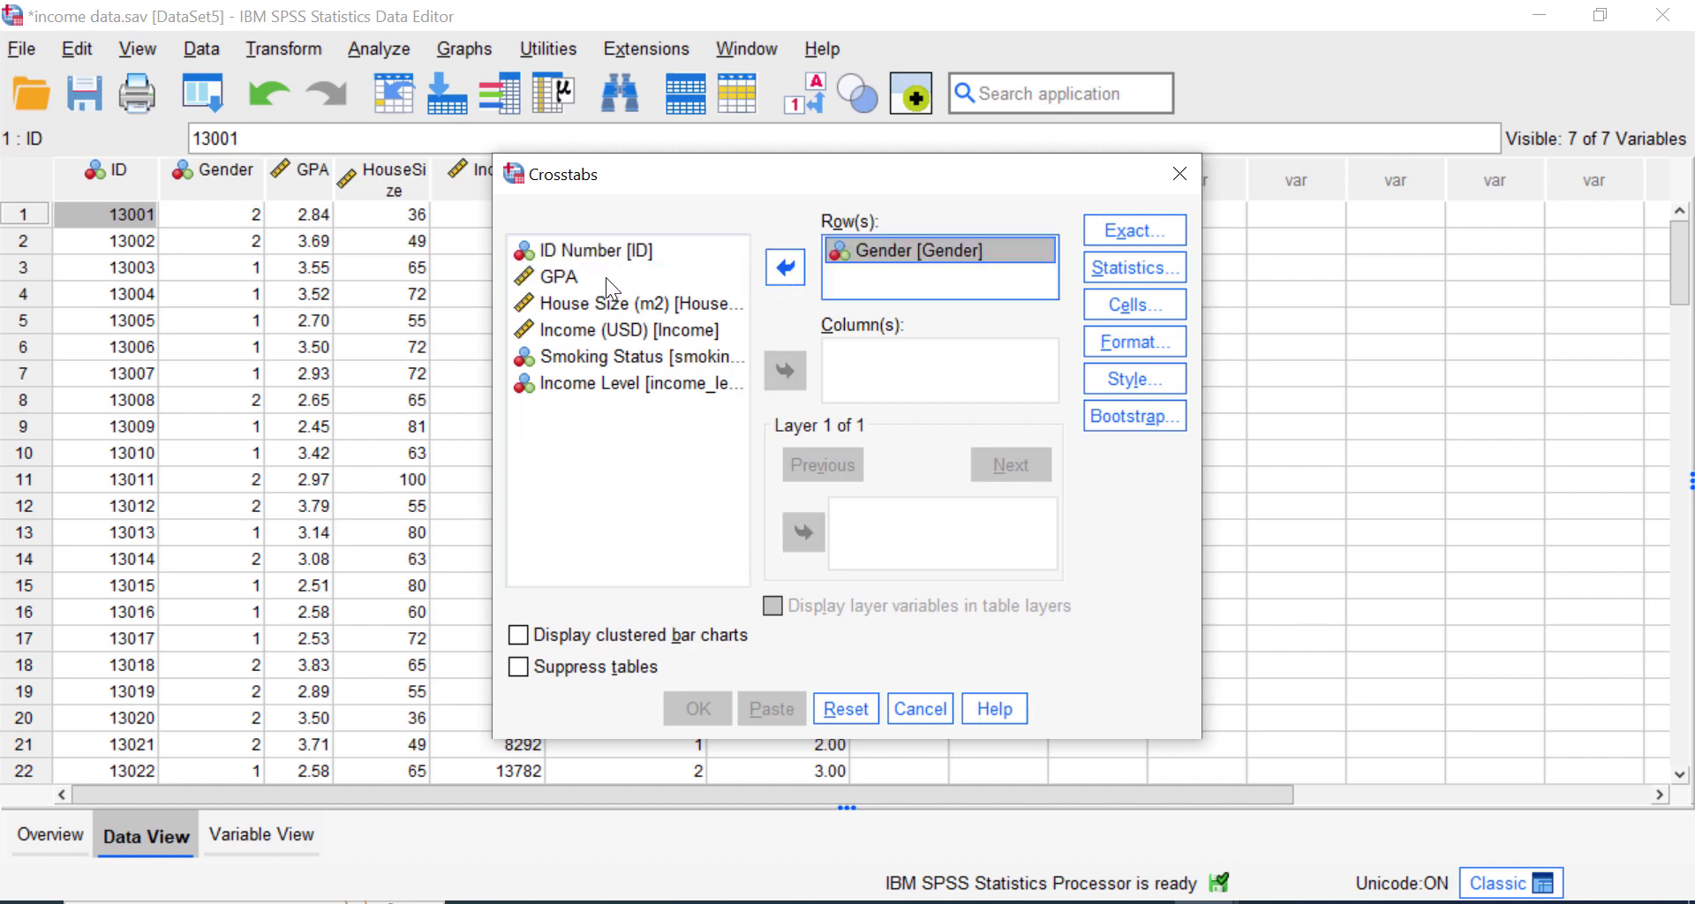
{"action": "left_click", "coordinate": [618, 357]}
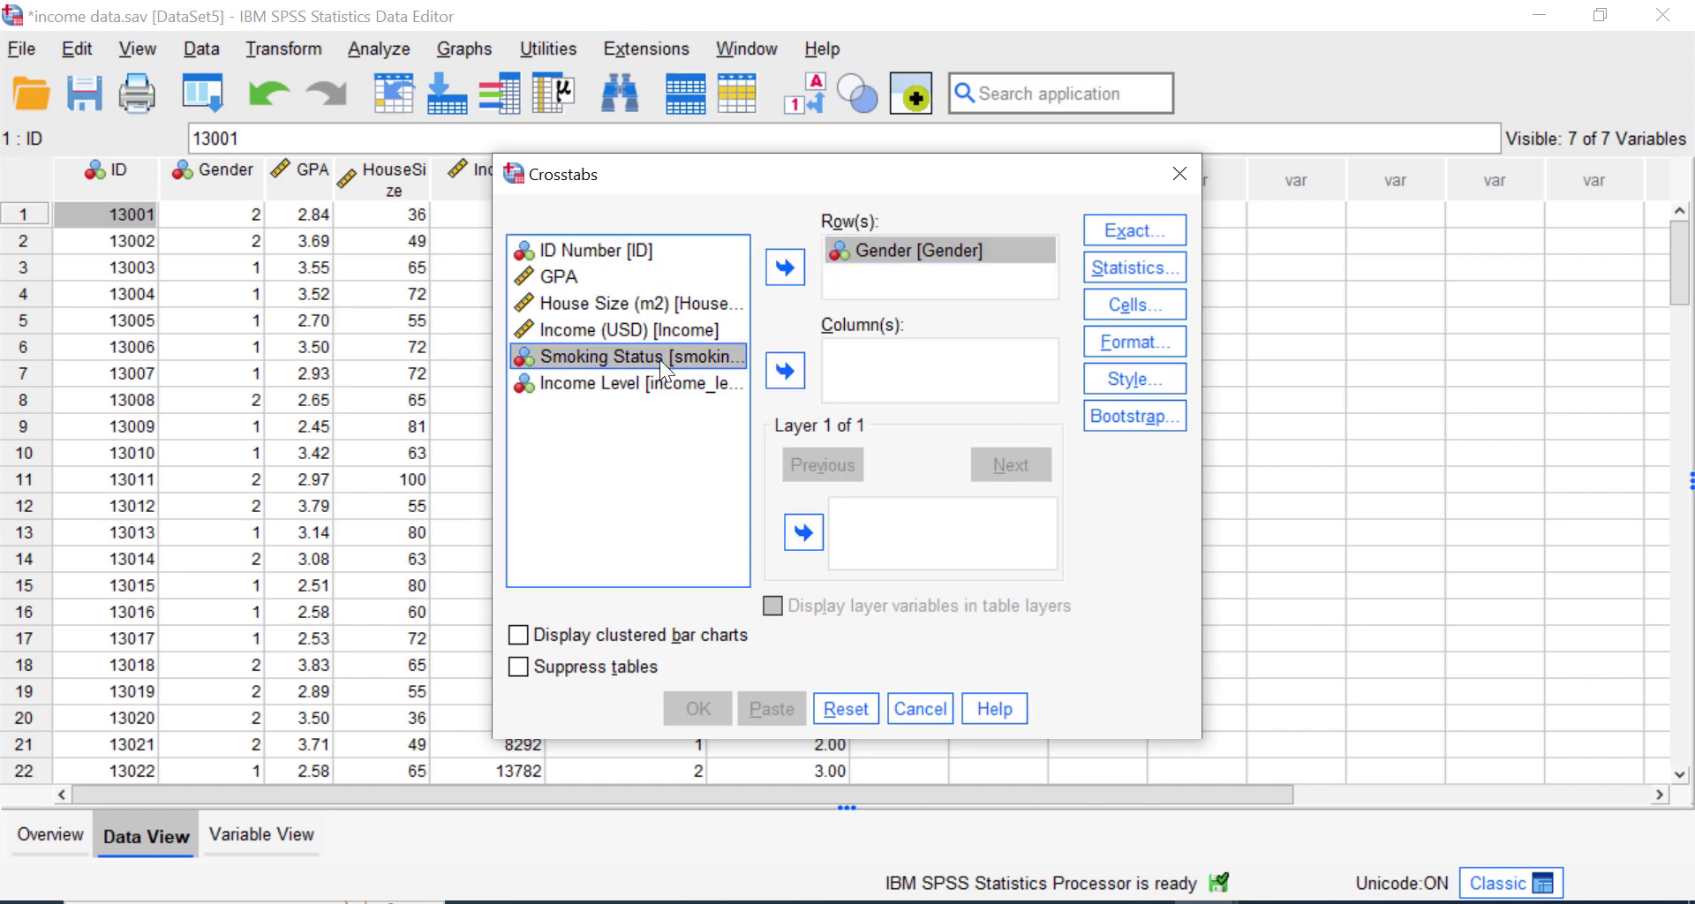
{"action": "left_click", "coordinate": [780, 371]}
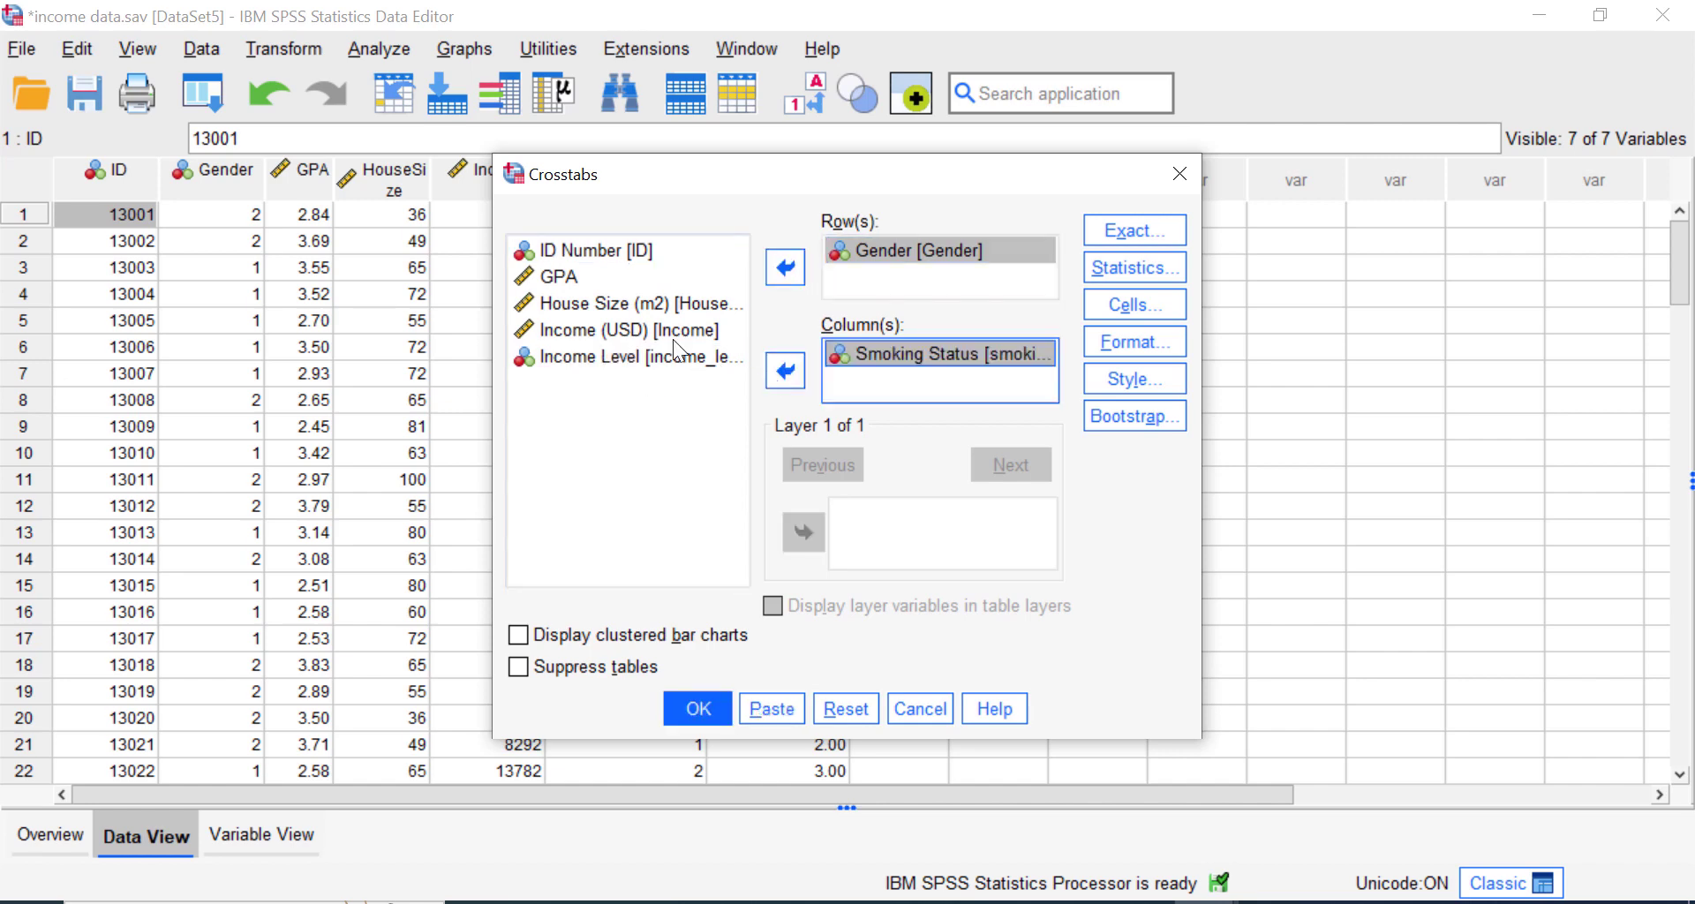
Add Income Level as the layer variable of the crosstabulation and run the analysis.
{"action": "left_click", "coordinate": [611, 356]}
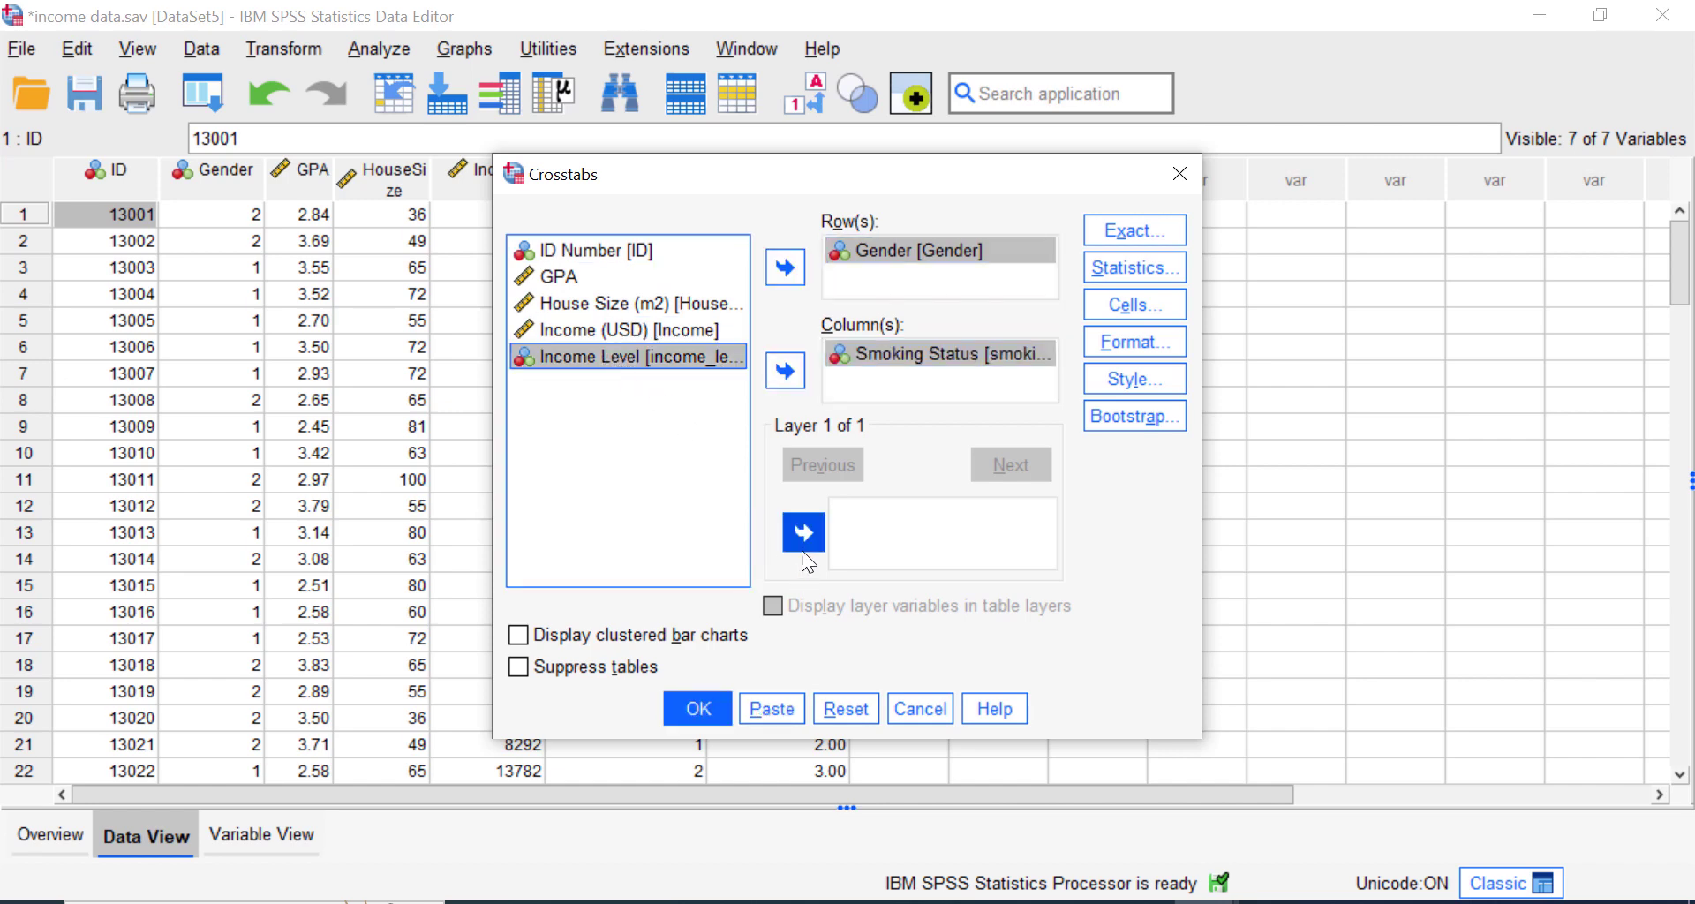
{"action": "left_click", "coordinate": [803, 531]}
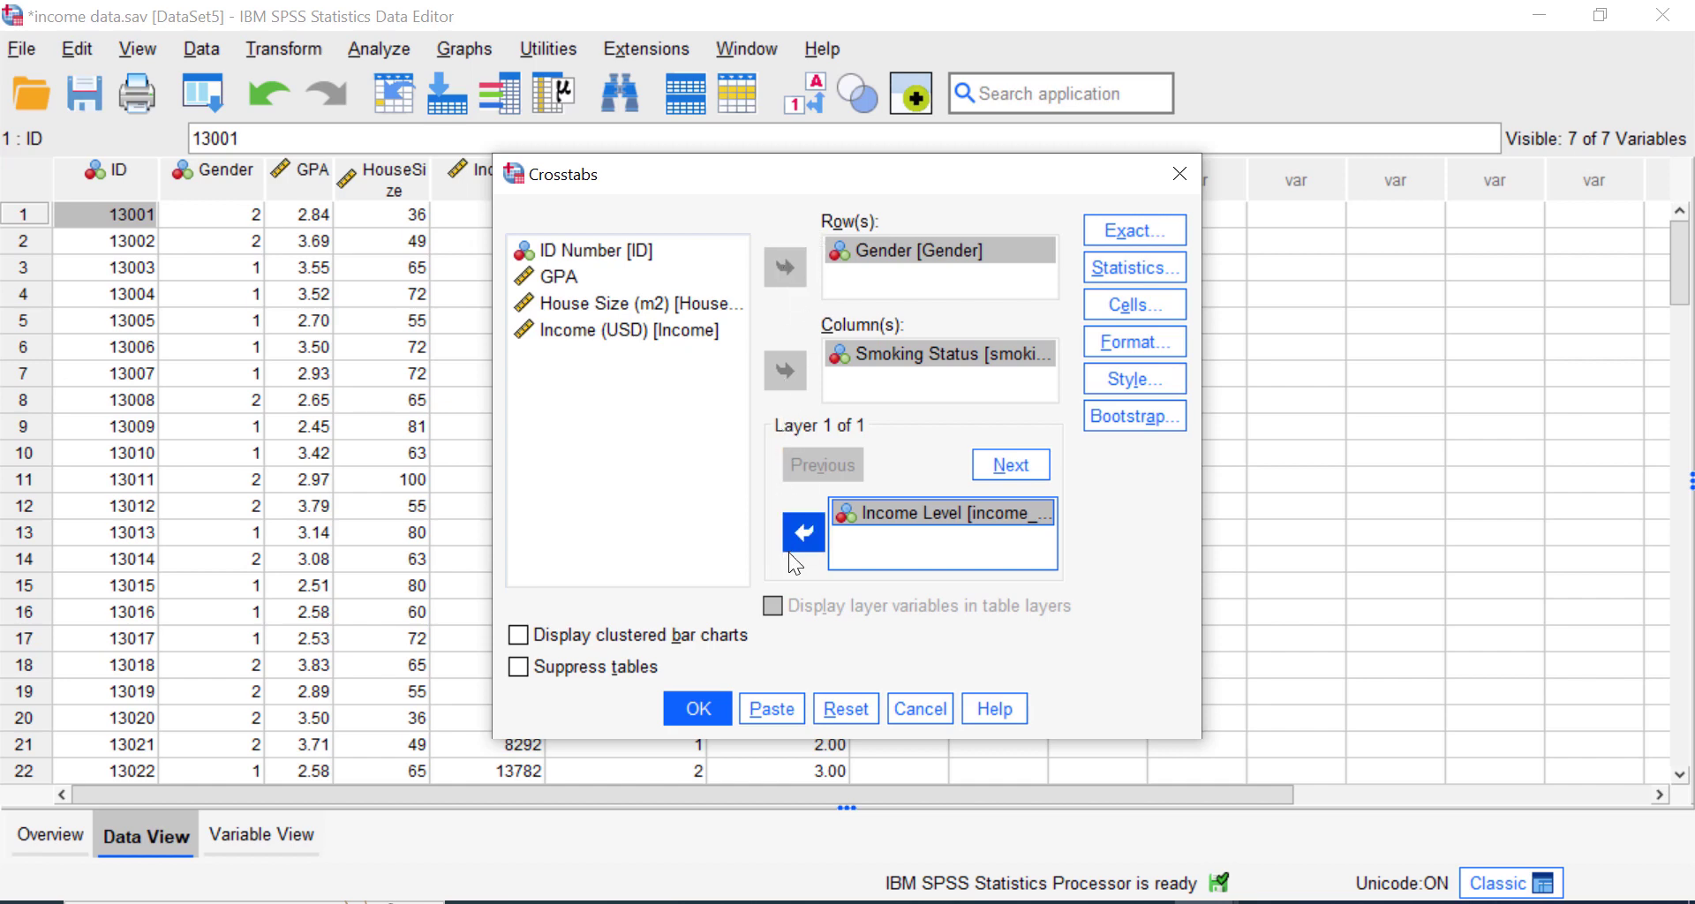
{"action": "left_click", "coordinate": [708, 712]}
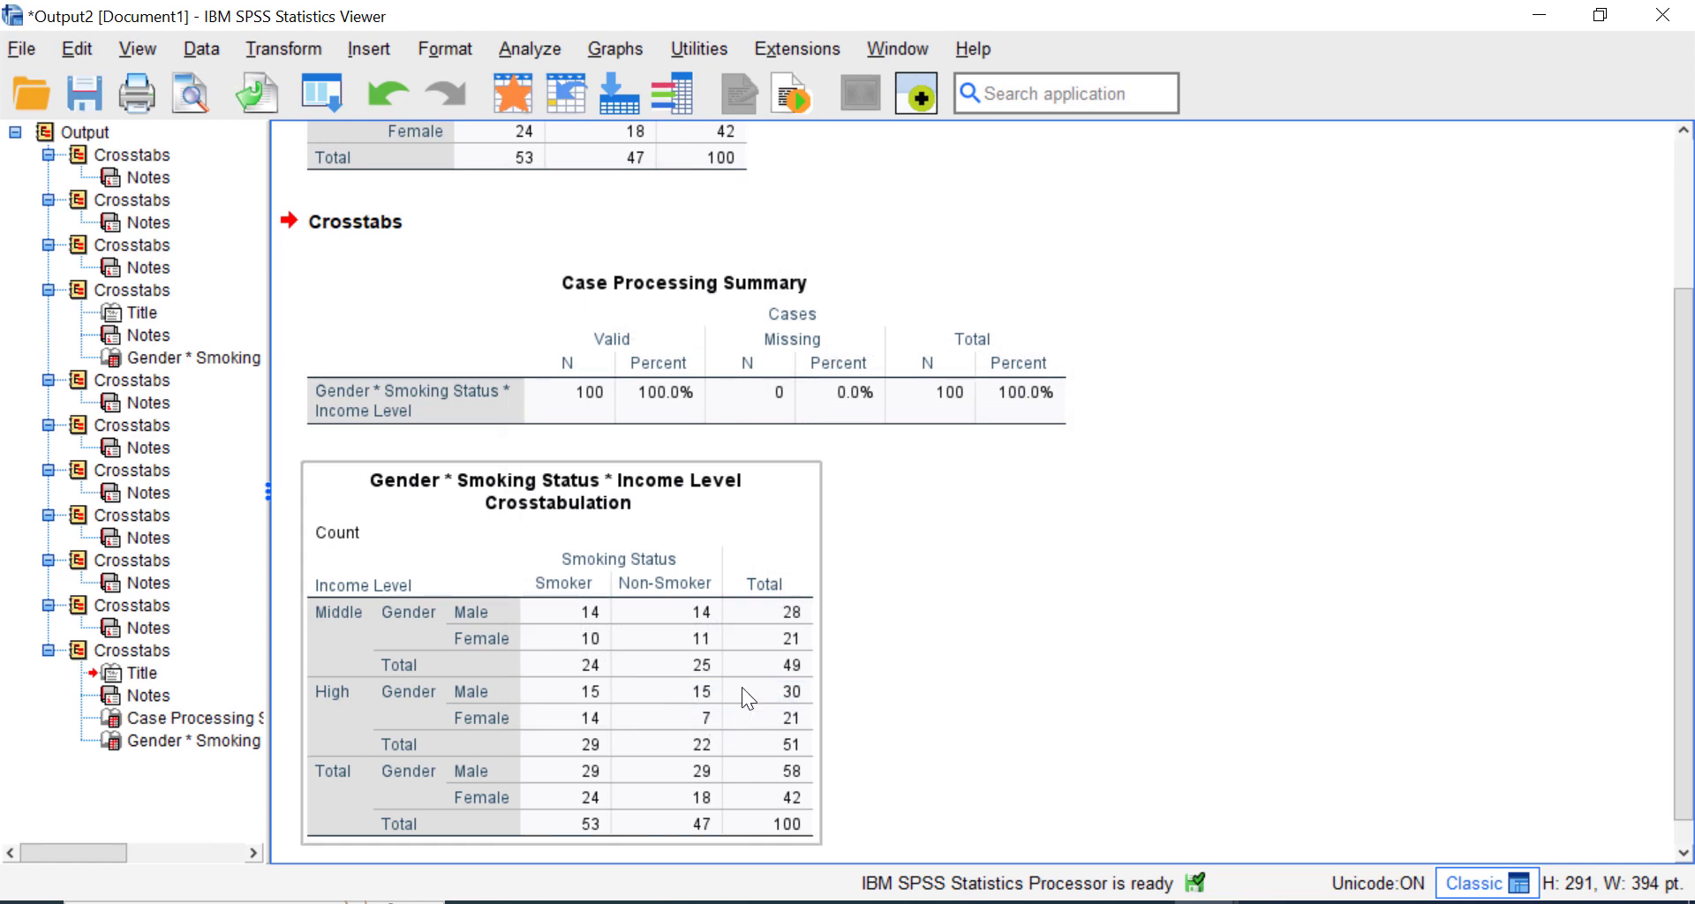
Delete the Case Processing Summary table from the output of the crosstabs layered by Income Level.
{"action": "scroll", "coordinate": [923, 623], "scroll_direction": "down", "scroll_amount": 1}
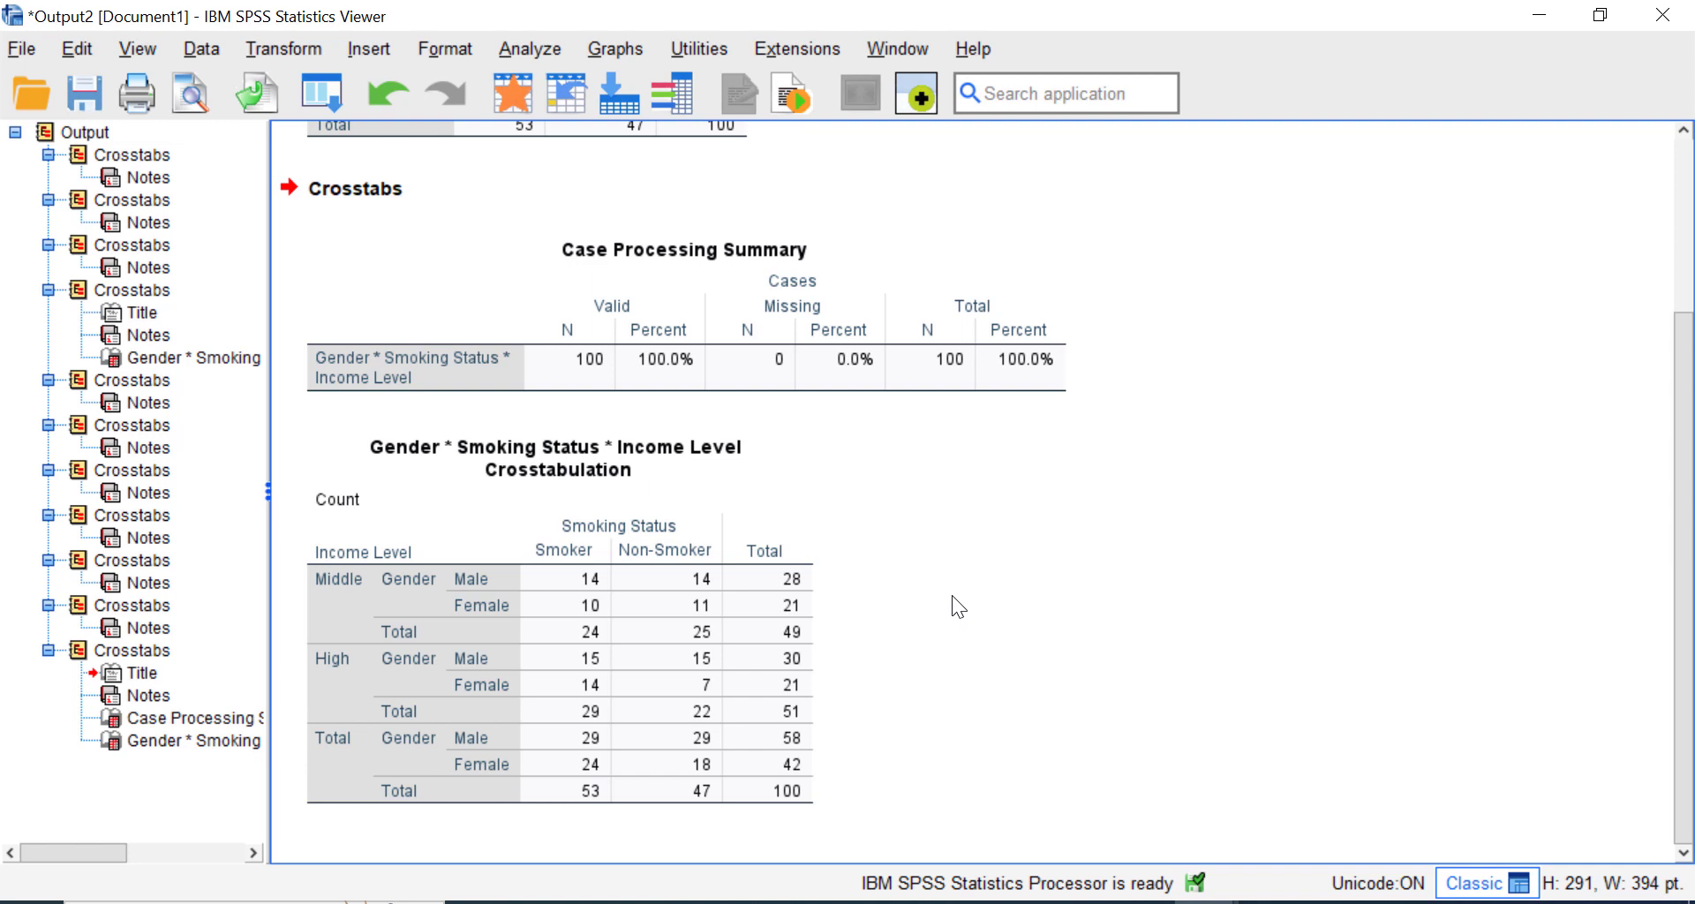
{"action": "left_click", "coordinate": [482, 358]}
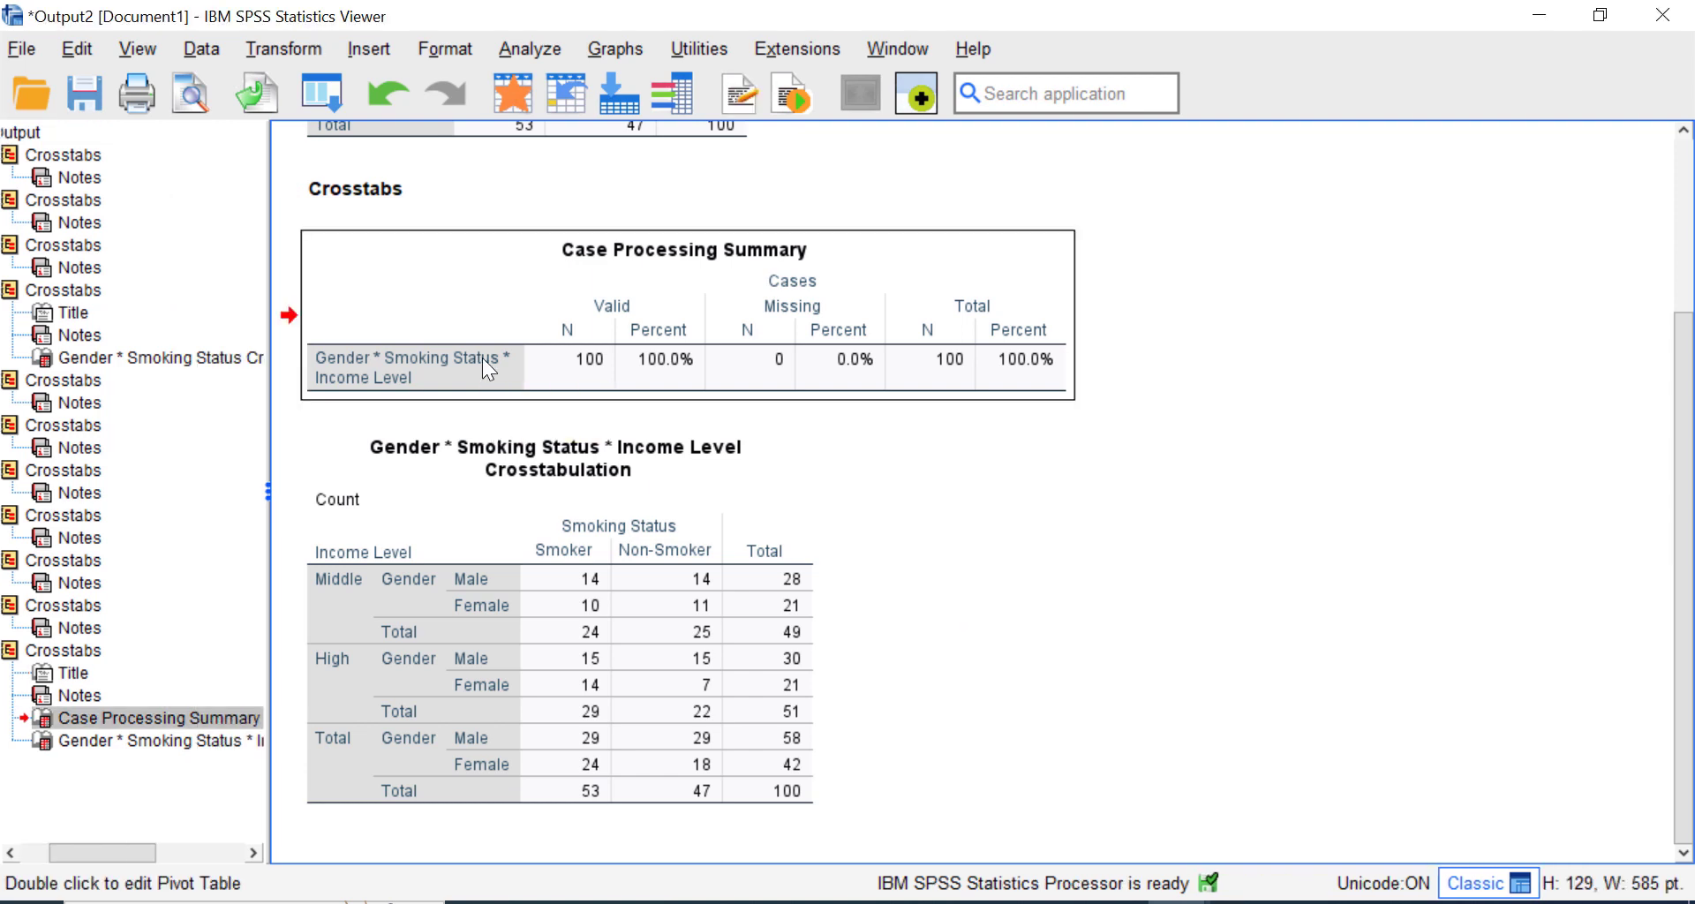
{"action": "key", "text": "Delete"}
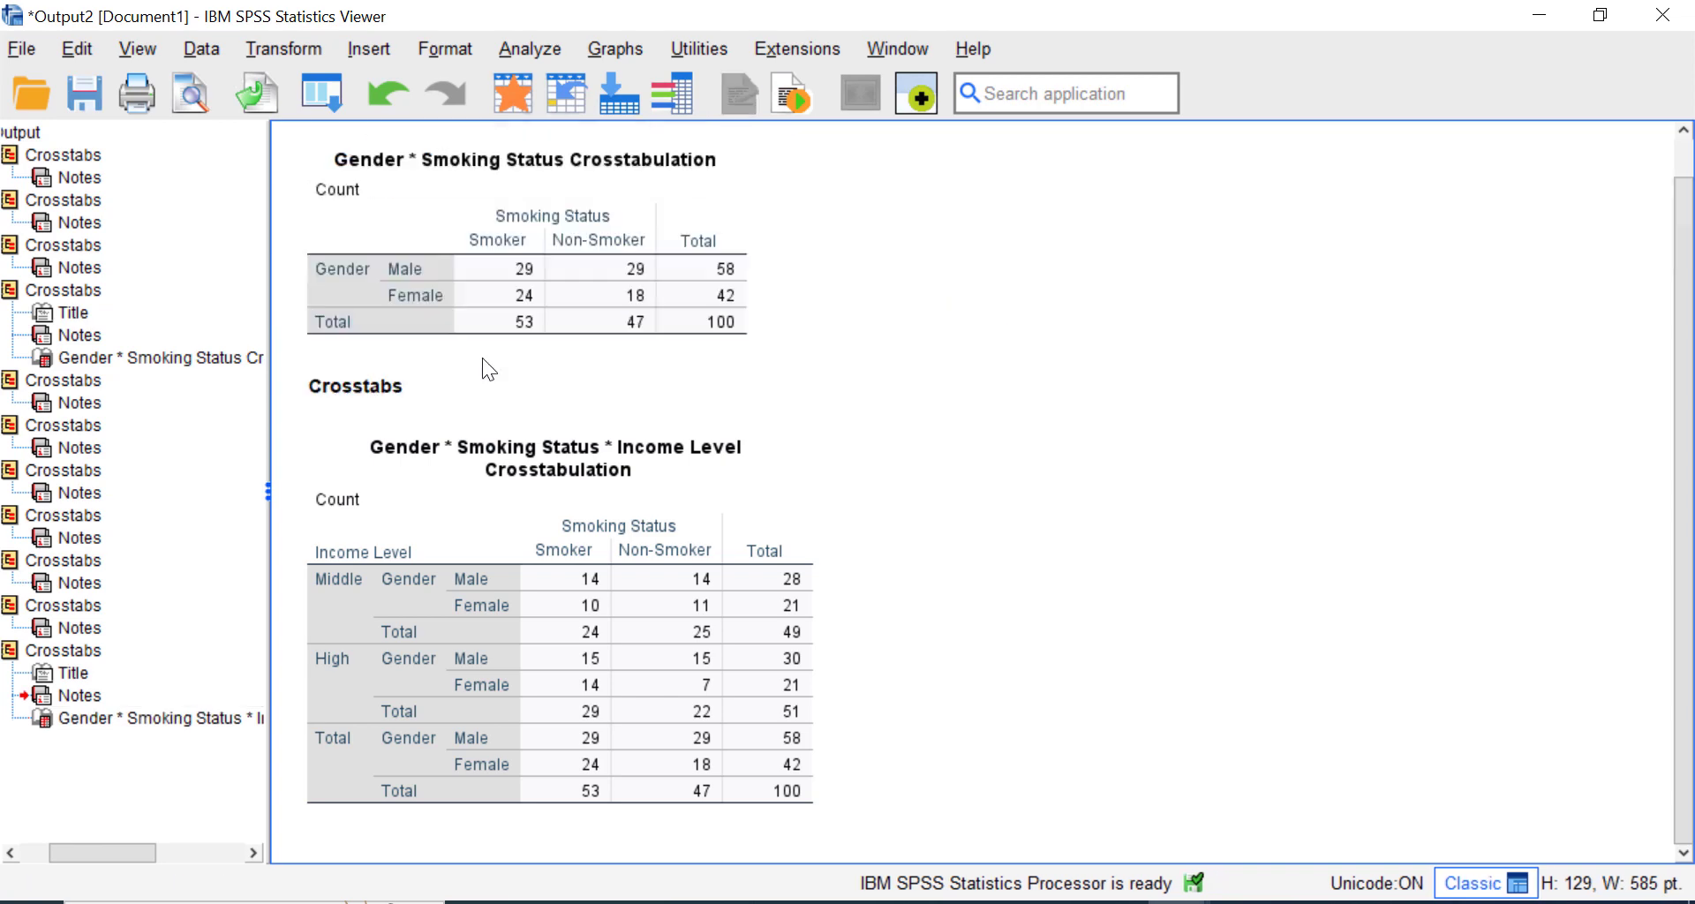
{"action": "left_click", "coordinate": [802, 477]}
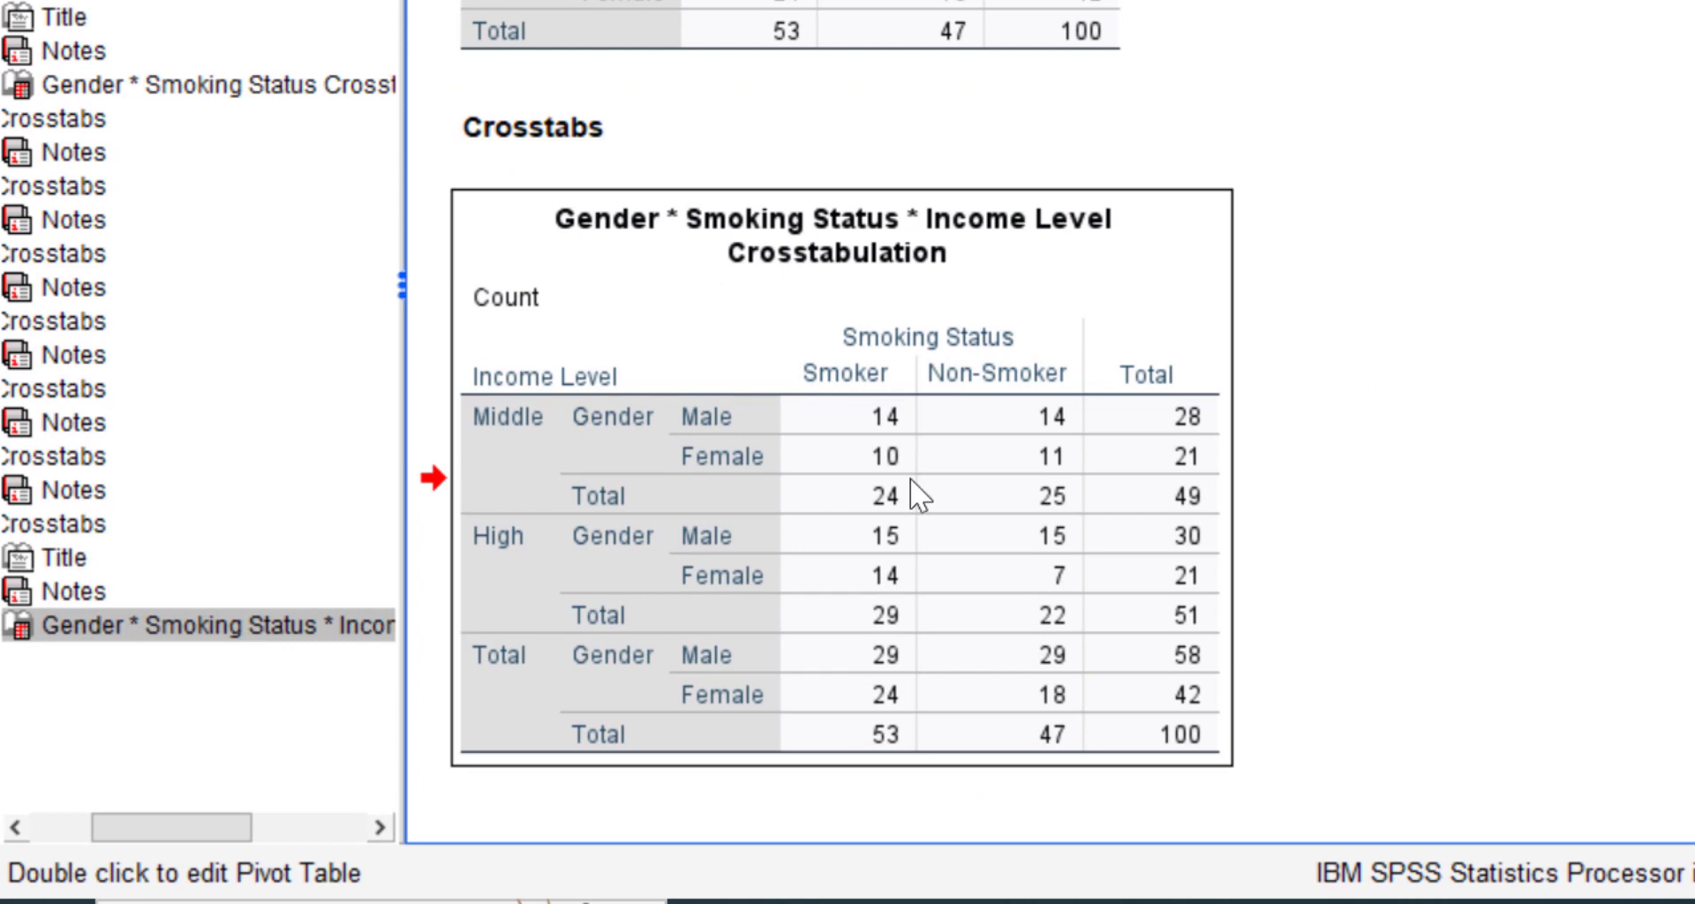
{"action": "left_click", "coordinate": [432, 487]}
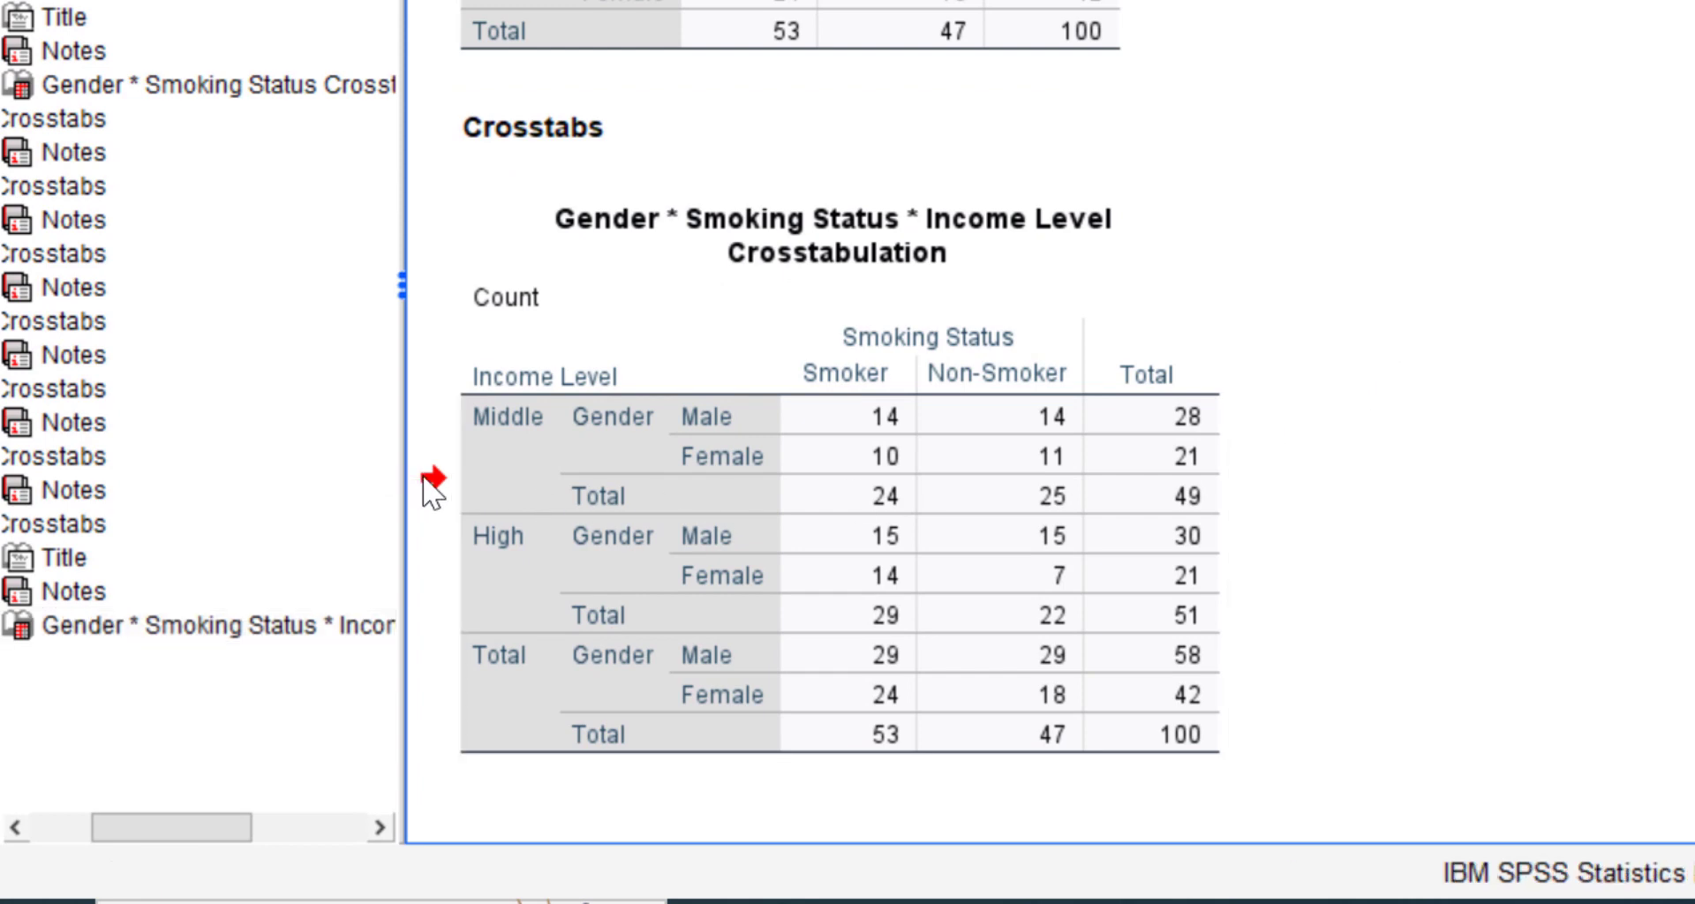
{"action": "left_click", "coordinate": [468, 264]}
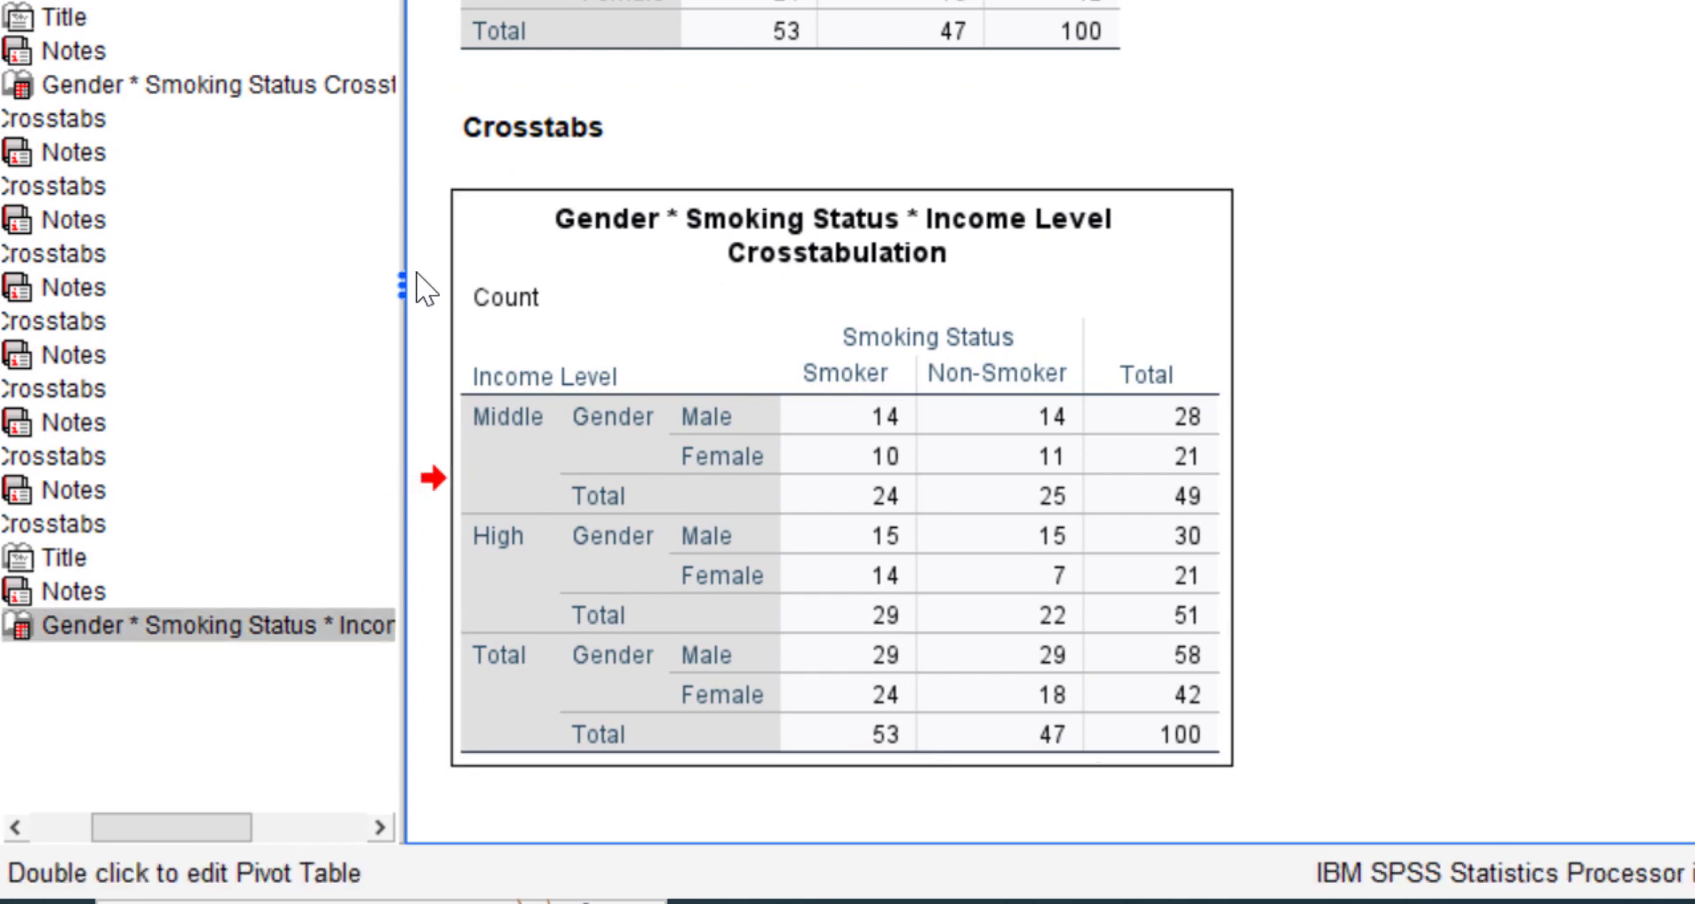